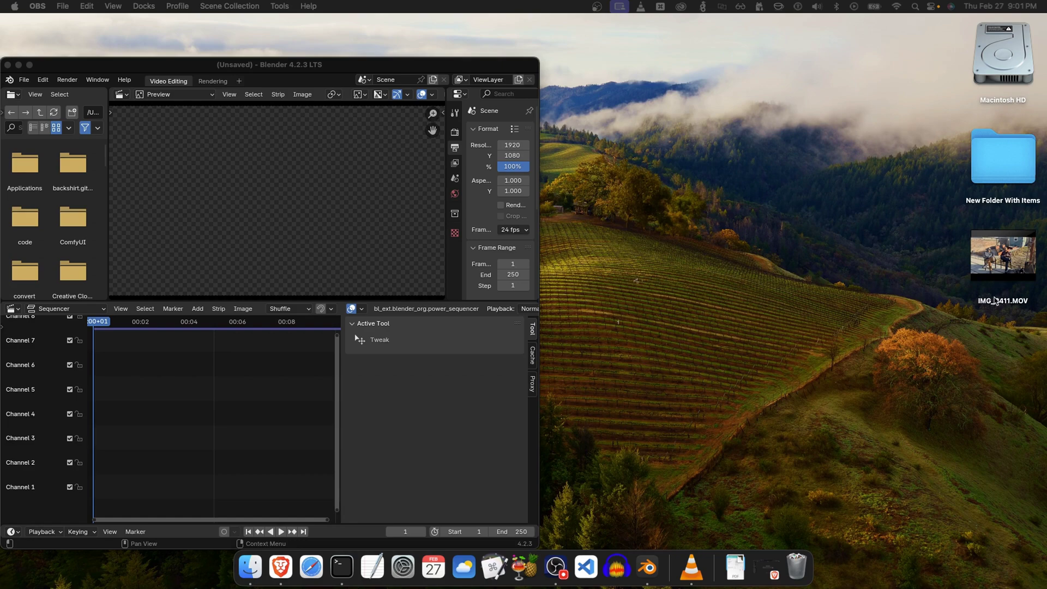
Preview IMG_2411.MOV from the desktop with Quick Look and close the preview
left_click(995, 300)
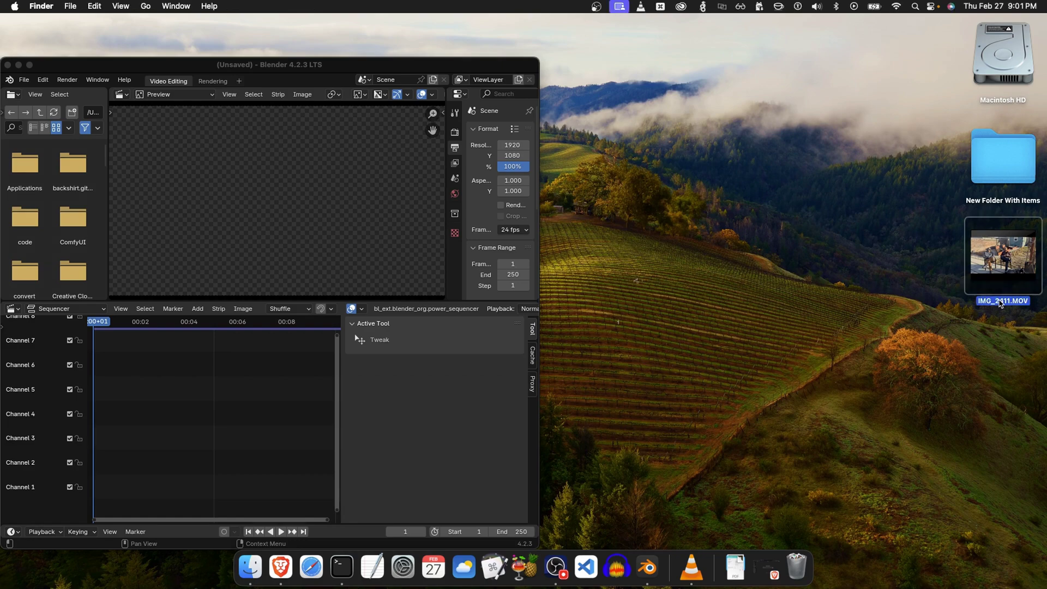
key("space")
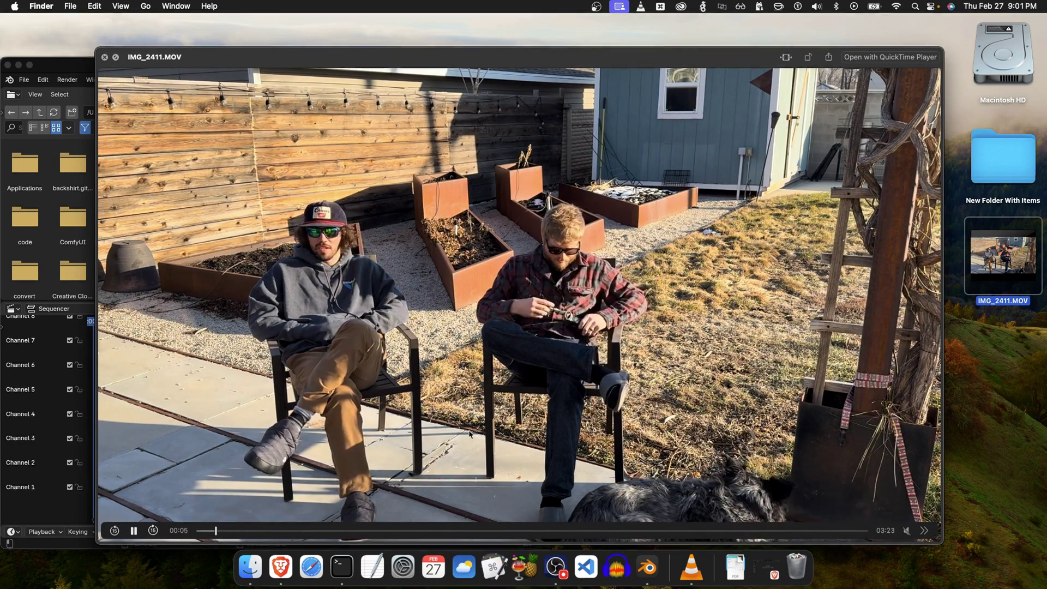
left_click(105, 57)
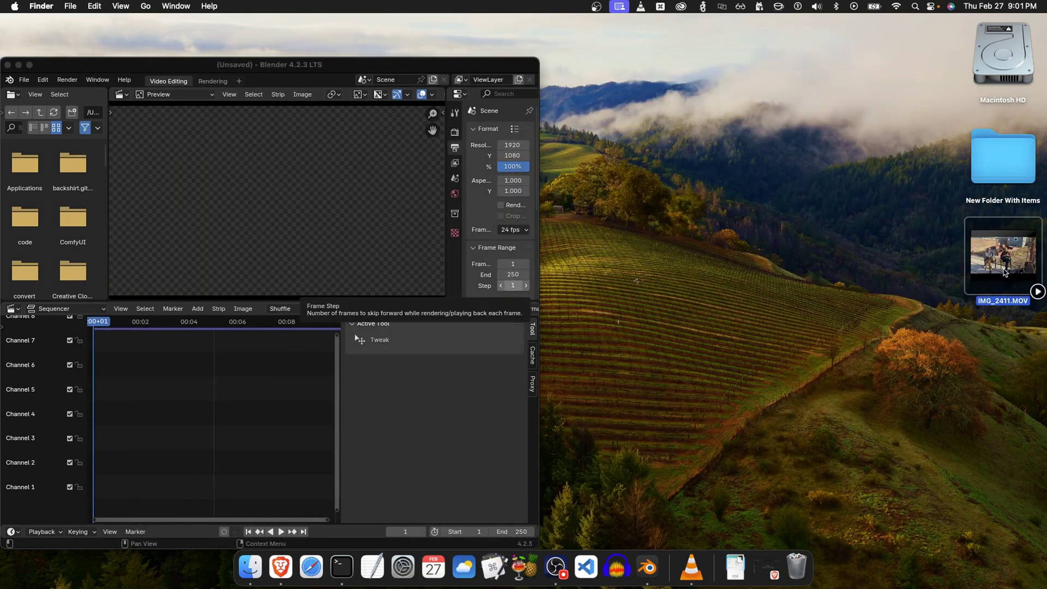
Add IMG_2411.MOV from the desktop to the Blender sequencer on channels 6 and 7 and move the playhead to 00:04+00
left_click(294, 68)
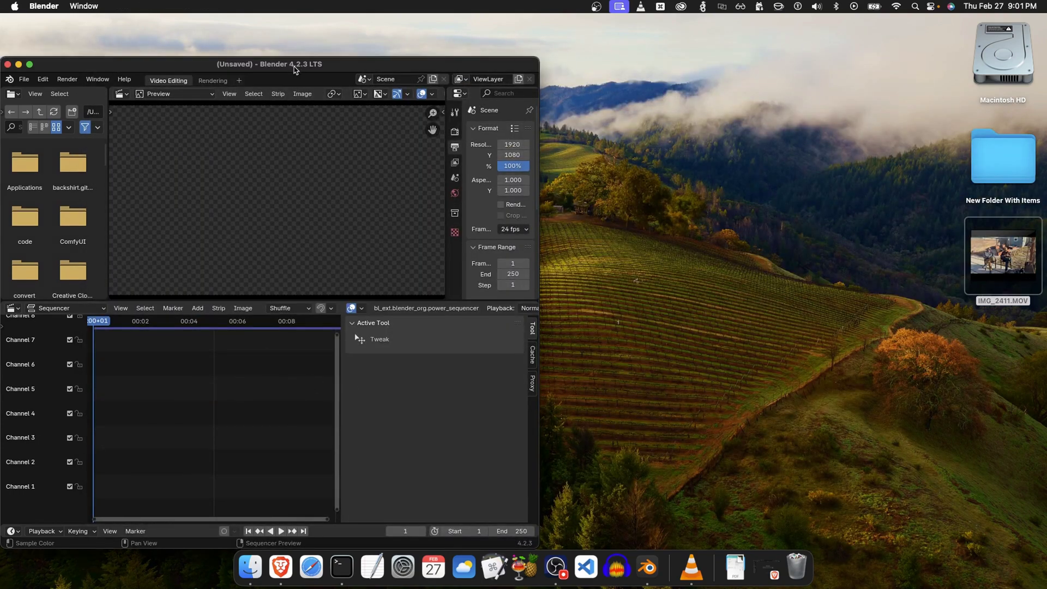
left_click_drag(304, 66, 319, 34)
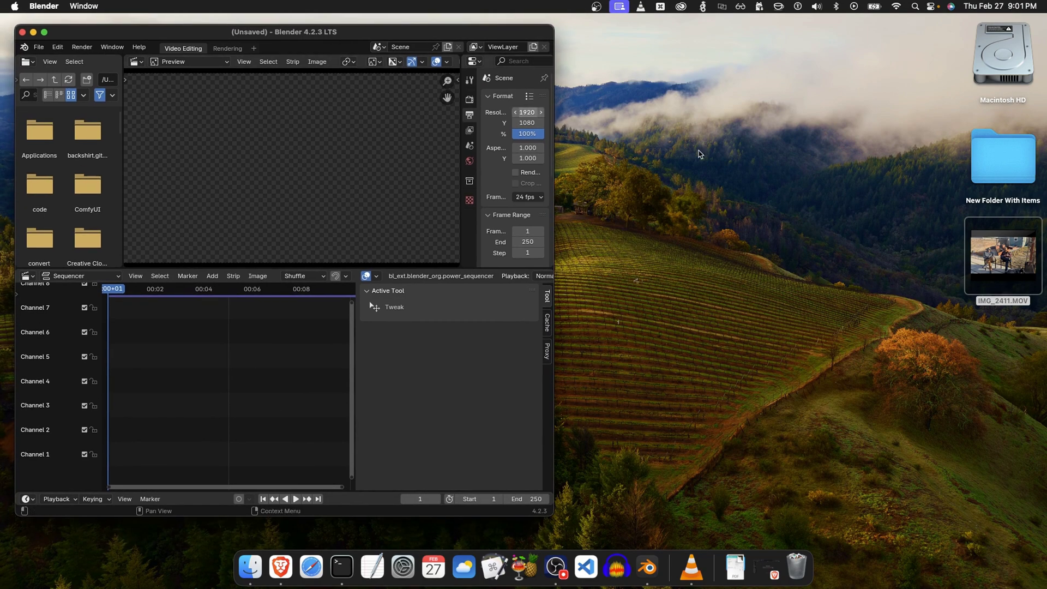
mouse_move(1019, 281)
left_click(851, 295)
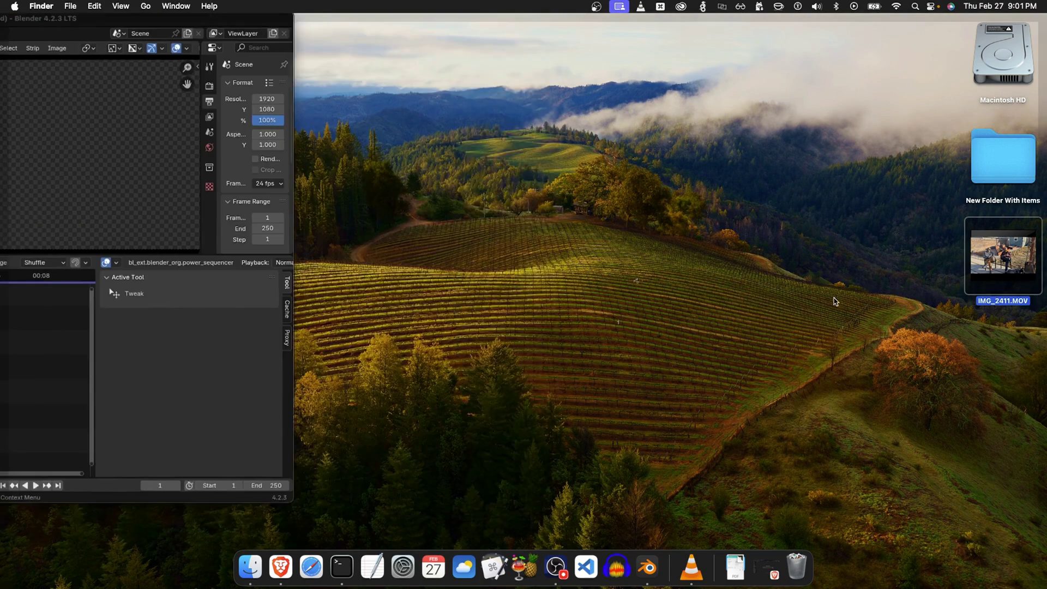
left_click(878, 281)
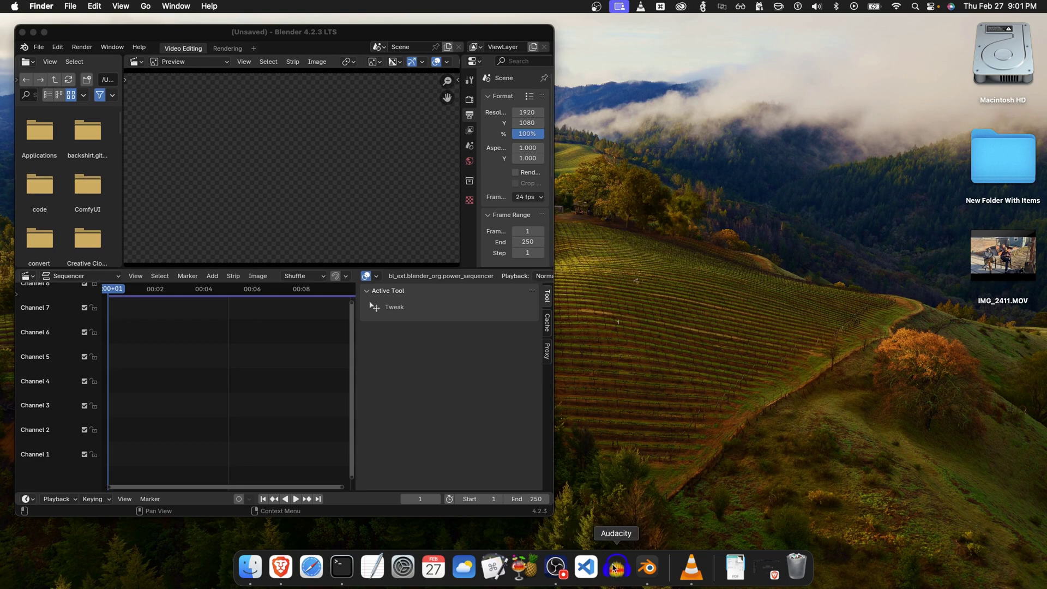
mouse_move(1003, 280)
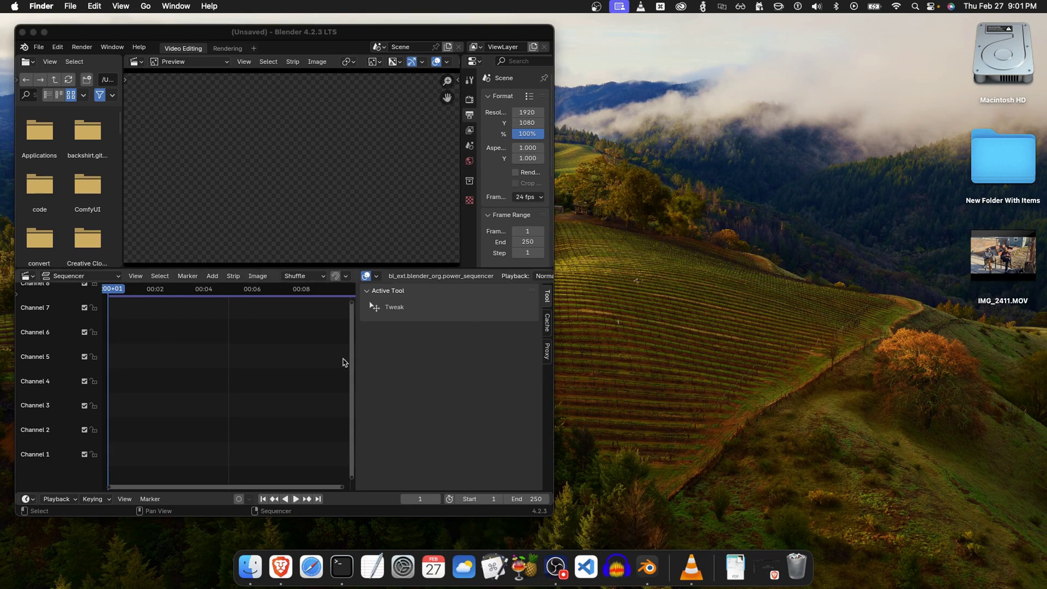
left_click_drag(987, 266, 194, 343)
left_click(229, 291)
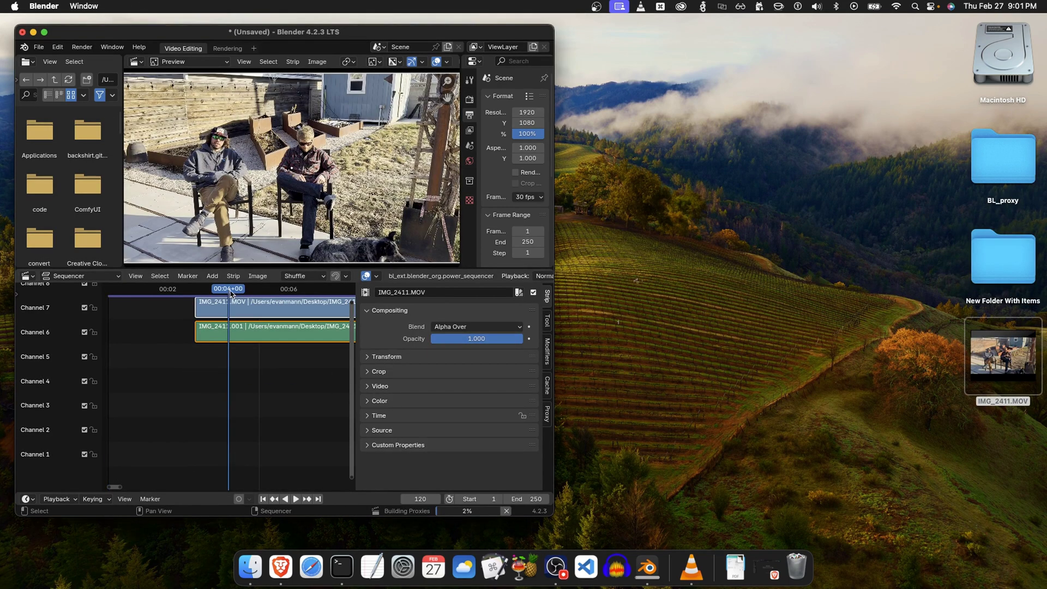
Preview the original IMG_2411.MOV beside Blender to compare its colours with the imported clip, and close the preview
mouse_move(1031, 363)
left_click(994, 349)
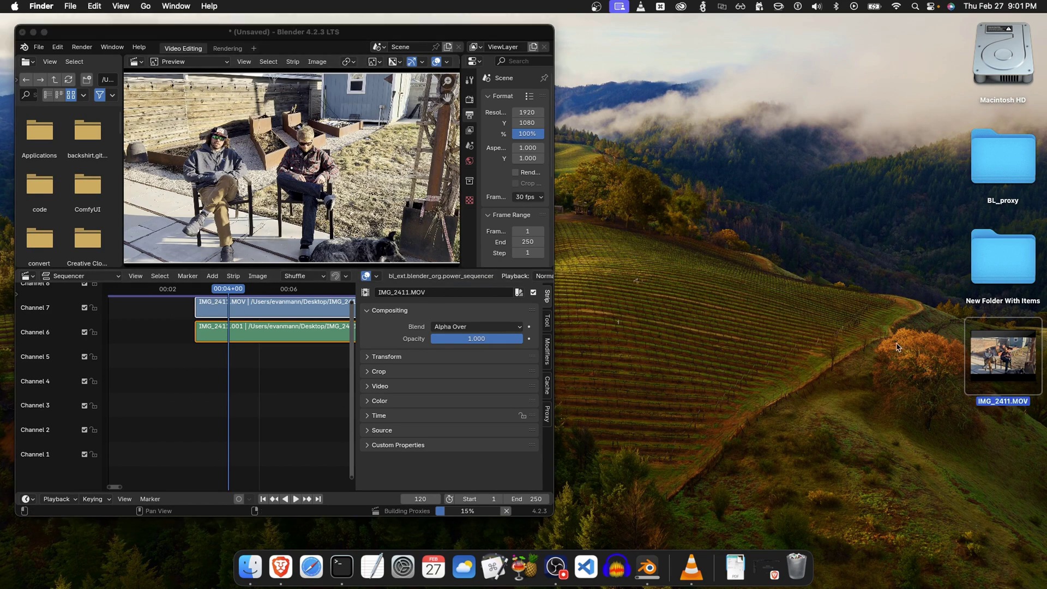
key("space")
left_click(96, 48)
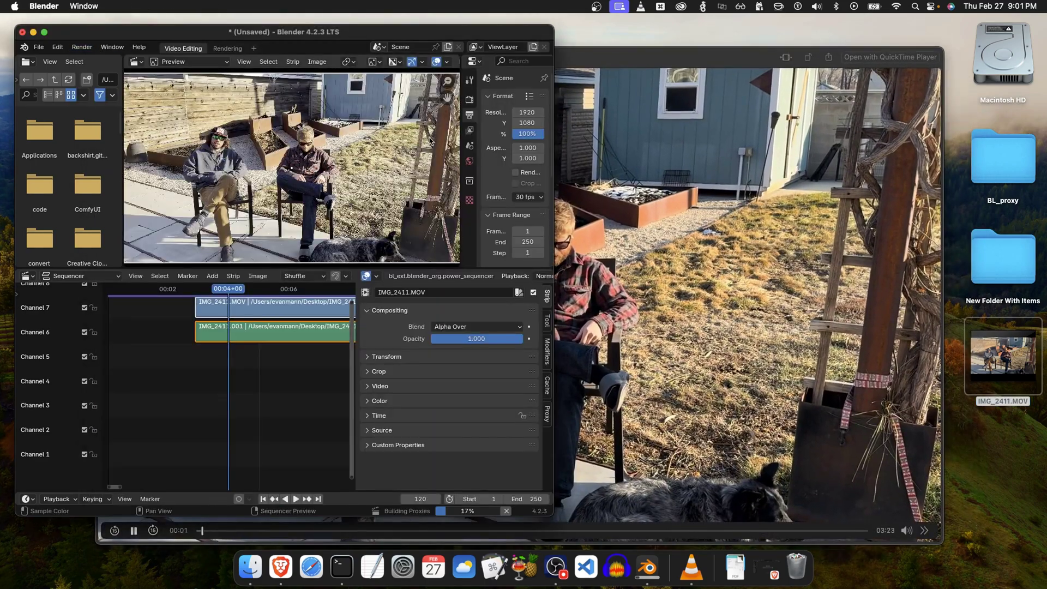
left_click_drag(118, 58, 157, 54)
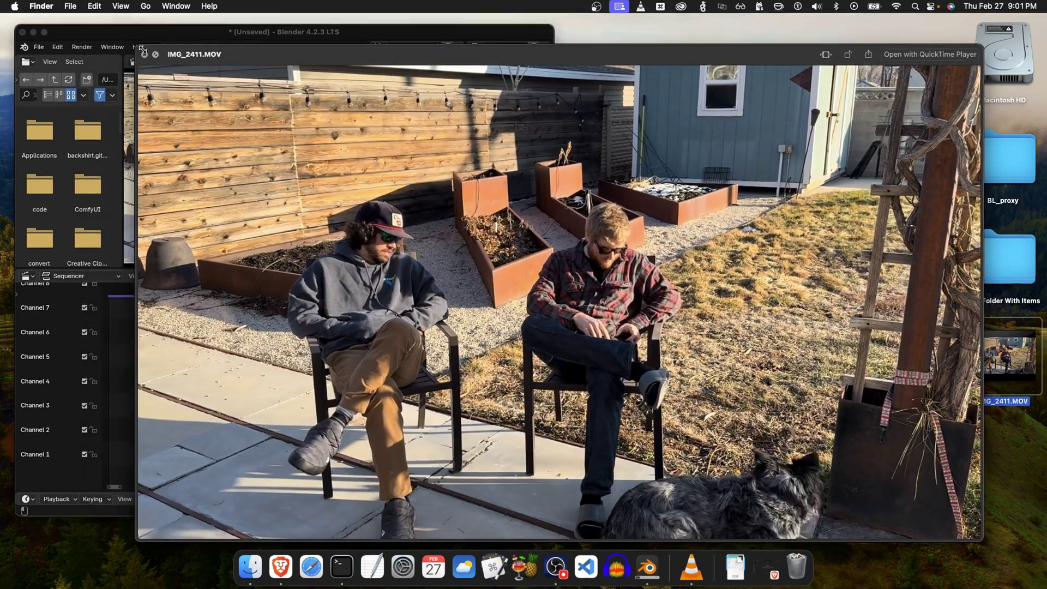
left_click(157, 55)
left_click_drag(734, 290, 529, 43)
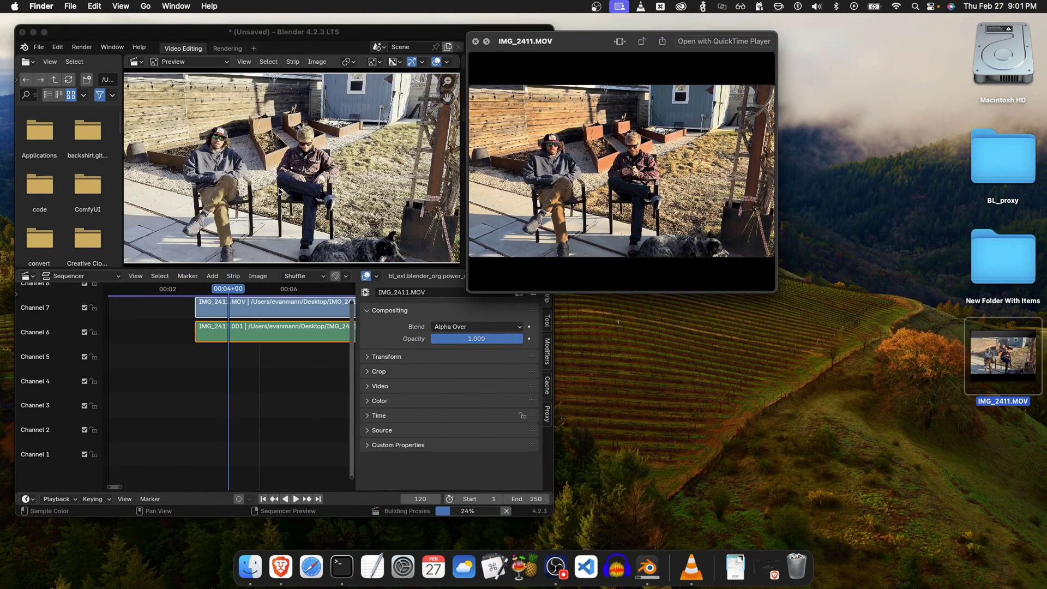
left_click(504, 279)
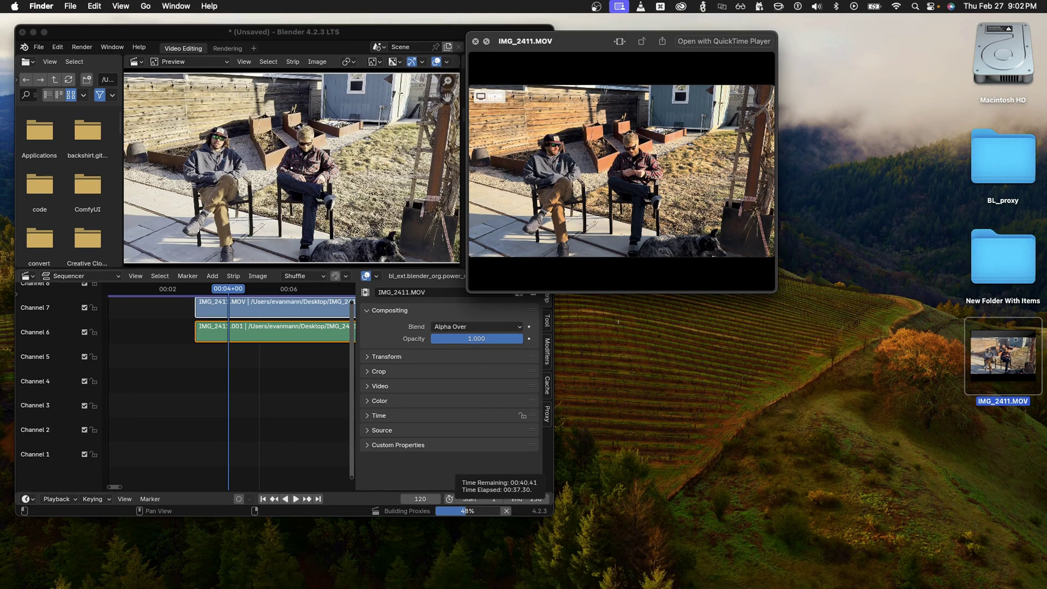
key("space")
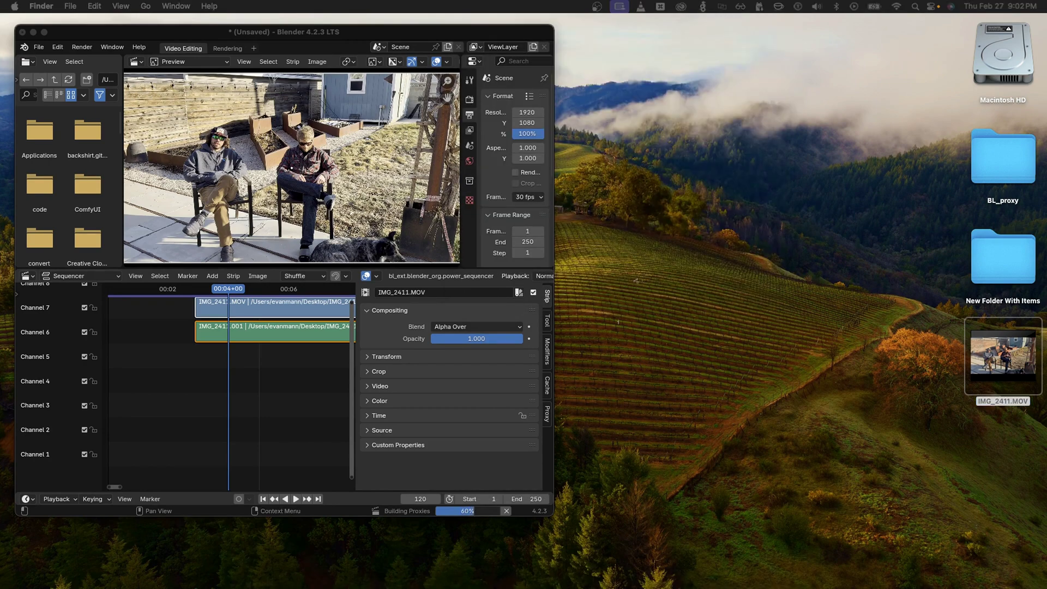
Compare IMG_2411_t2.mp4 in QuickTime Player with the Blender preview by placing it alongside, and close its window
left_click_drag(671, 312, 207, 143)
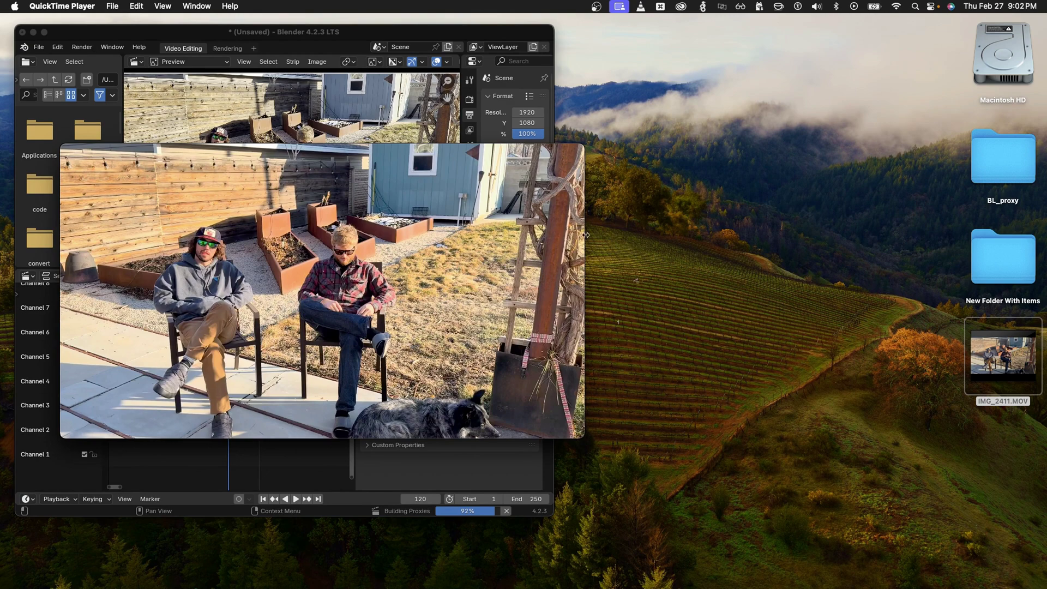
left_click_drag(382, 151, 362, 207)
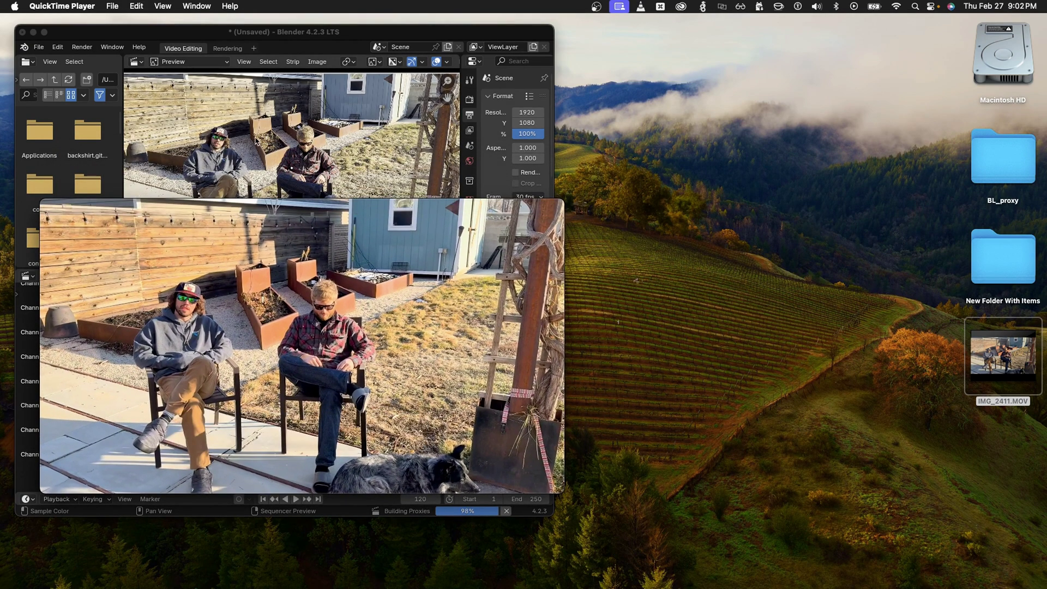
left_click_drag(250, 196, 685, 201)
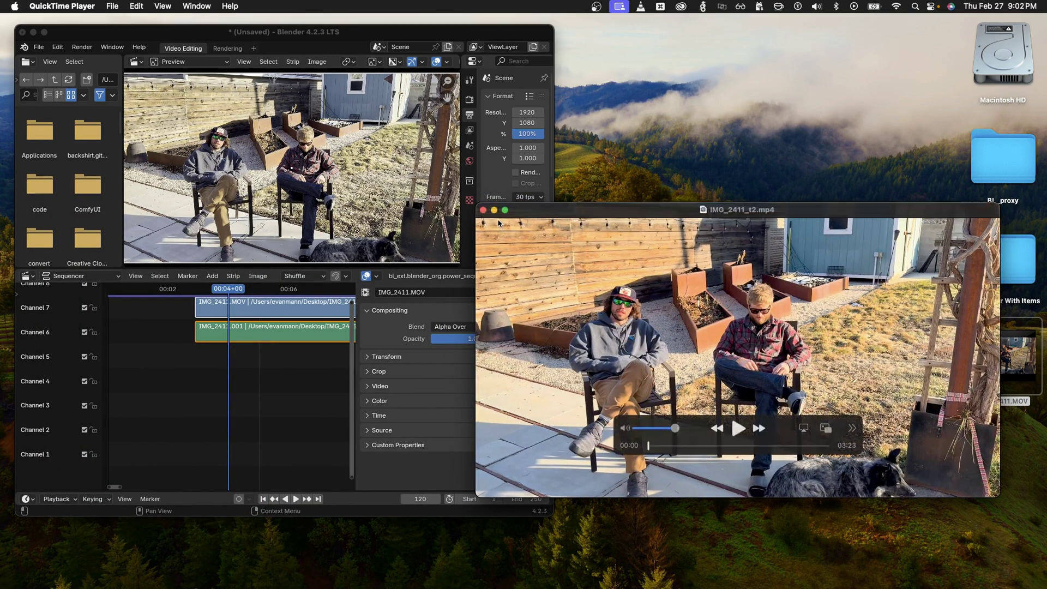
left_click(484, 212)
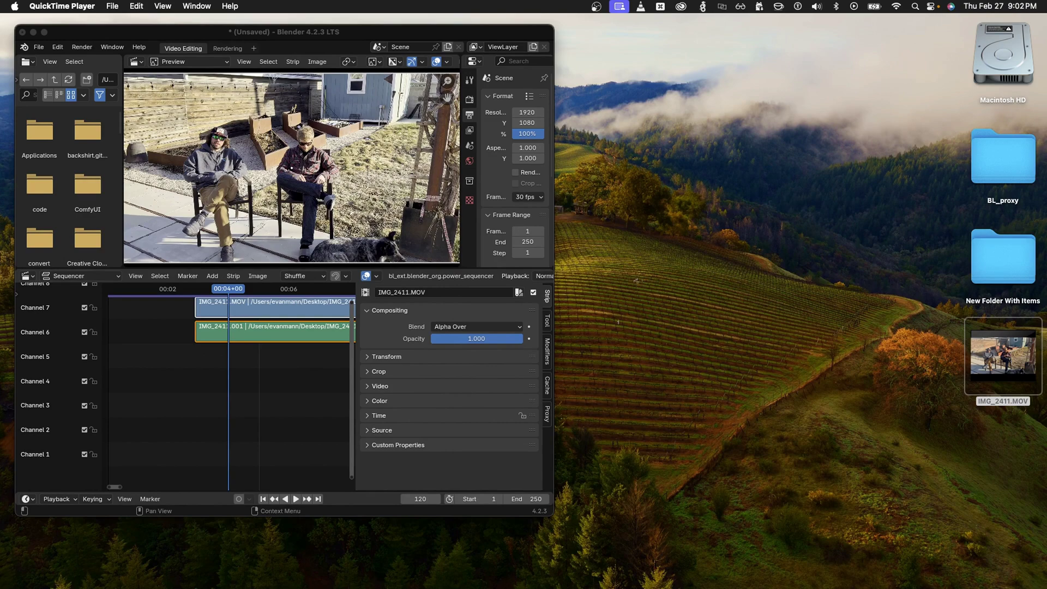
Add IMG_2411_t2.mp4 to the sequencer on channels 4 and 5 and split the IMG_2411.MOV video and audio strips at 00:04+00
left_click_drag(636, 281, 233, 370)
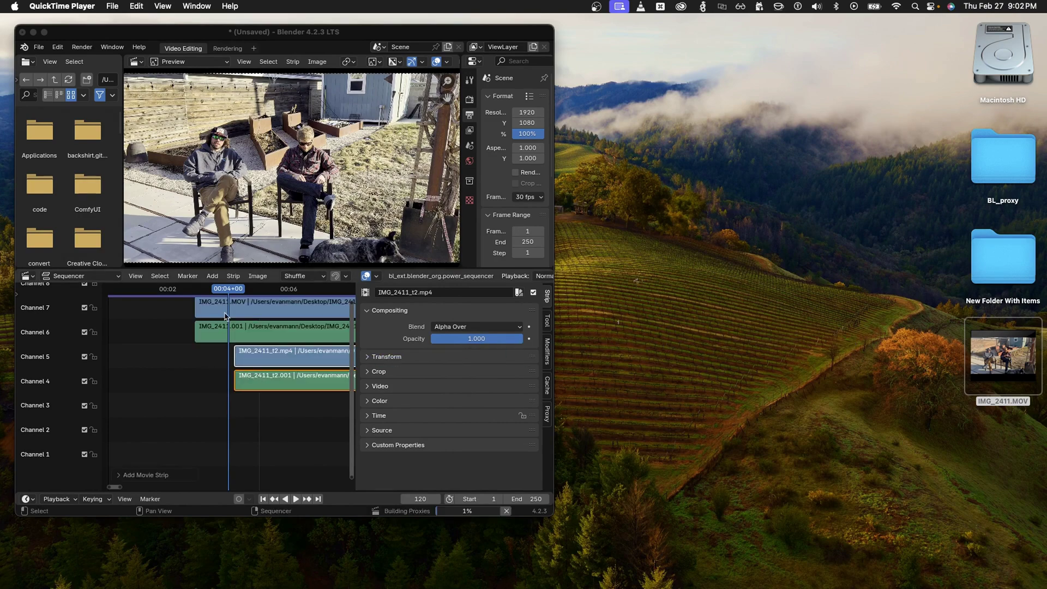
left_click(145, 324)
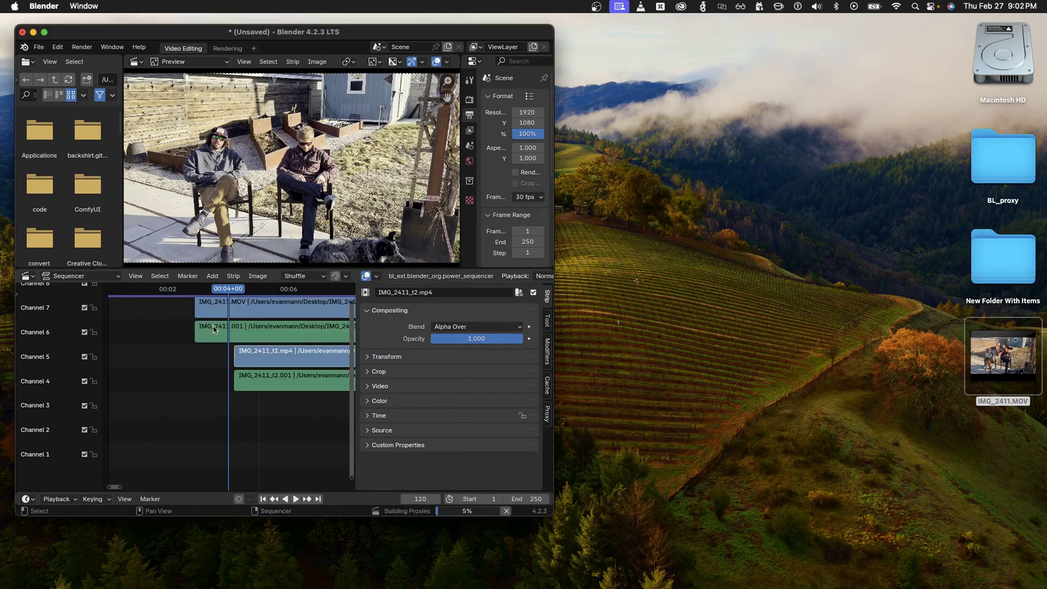
left_click(259, 312)
key("k")
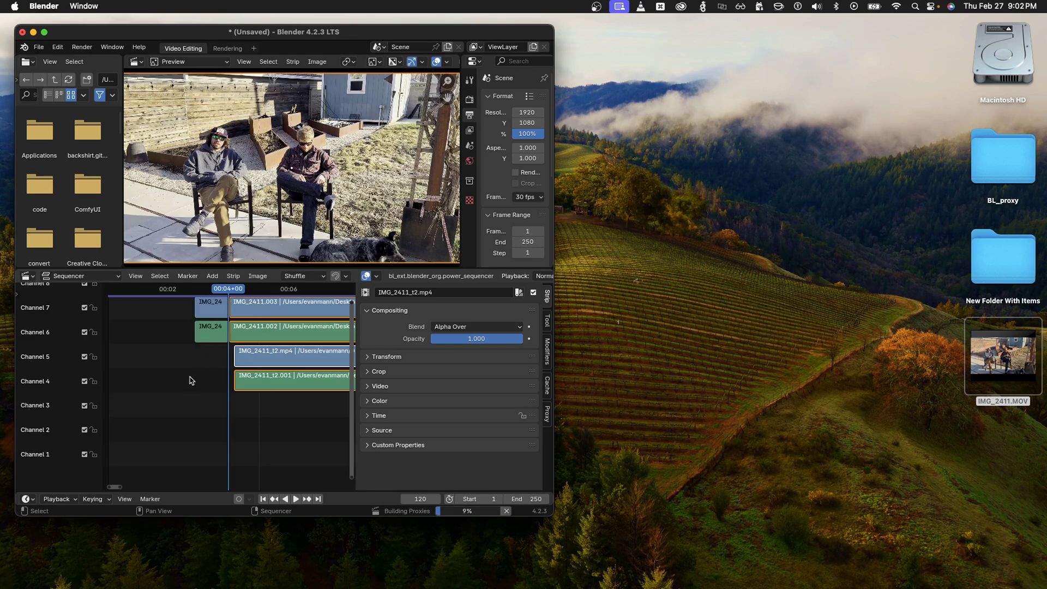
Delete the video and audio pieces of IMG_2411.MOV after the cut on channels 6 and 7
left_click(207, 367)
left_click(248, 319)
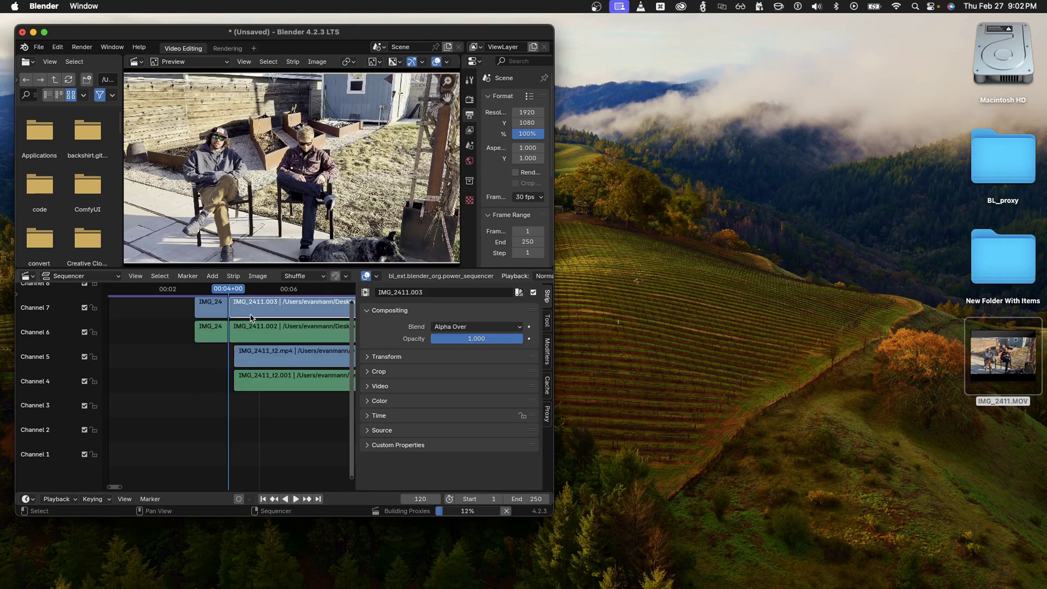
key("Delete")
left_click(254, 327)
key("Delete")
Scrub between the original and IMG_2411_t2 clips to compare their colours, ending on the original clip at 00:03+19
left_click(218, 293)
left_click_drag(218, 292, 215, 293)
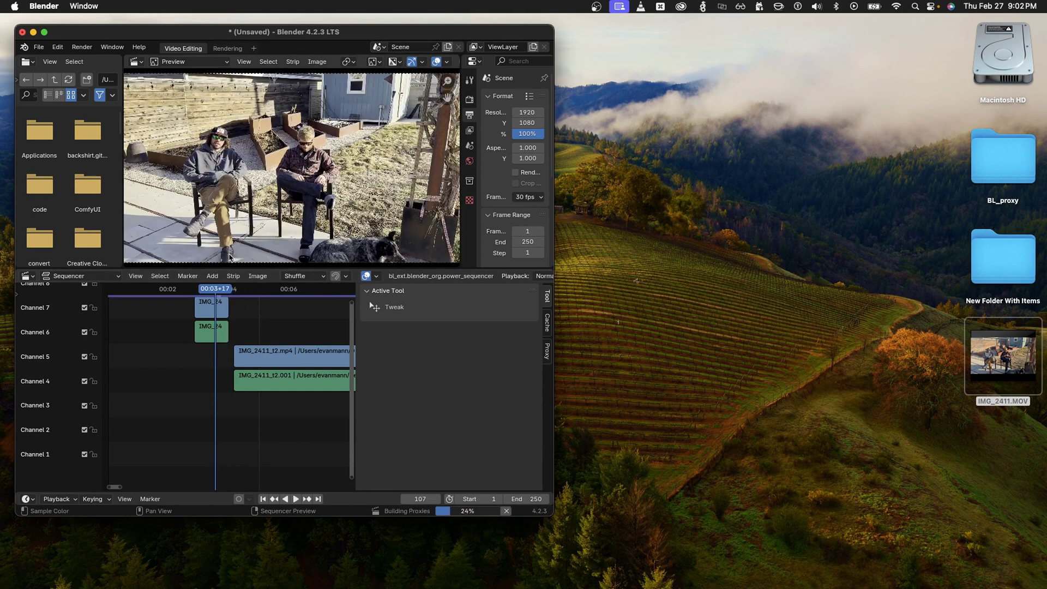
left_click_drag(218, 293, 255, 293)
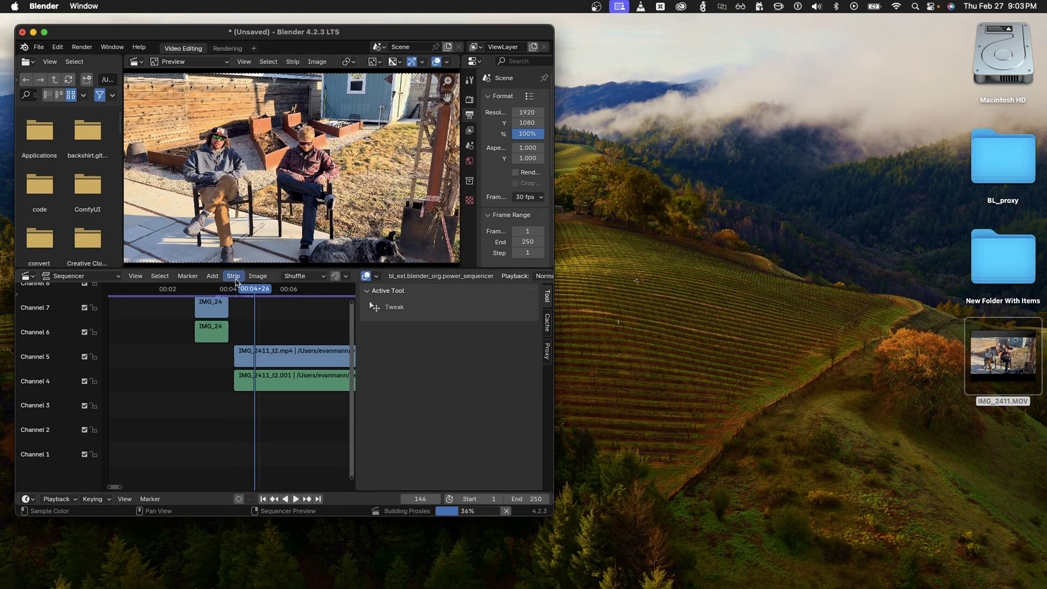
left_click(217, 289)
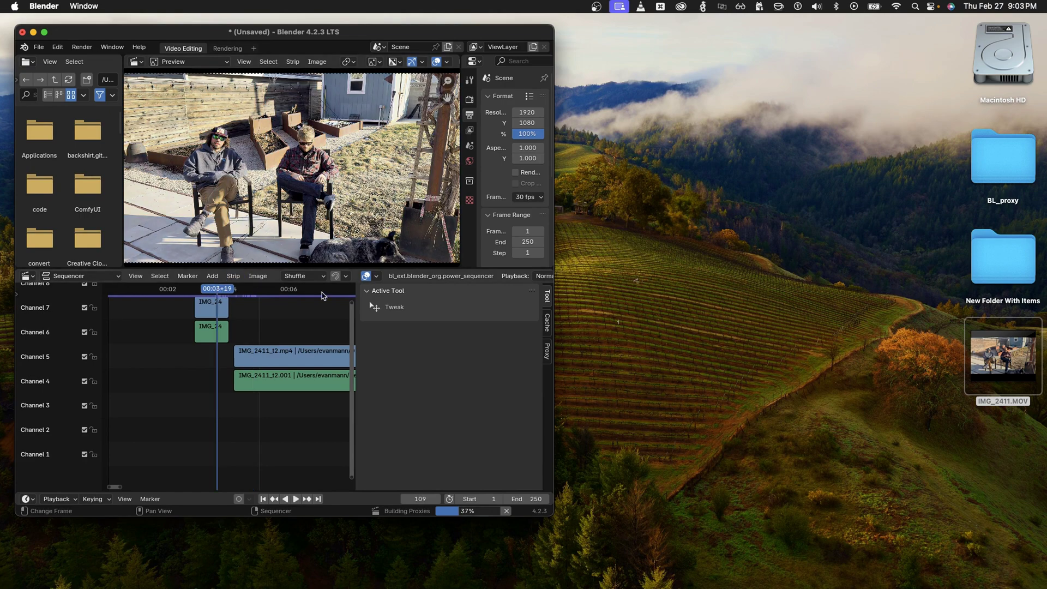
Preview IMG_2411.MOV from the desktop in a small window beside Blender to compare it with the original clip's frame
left_click(1023, 350)
key("space")
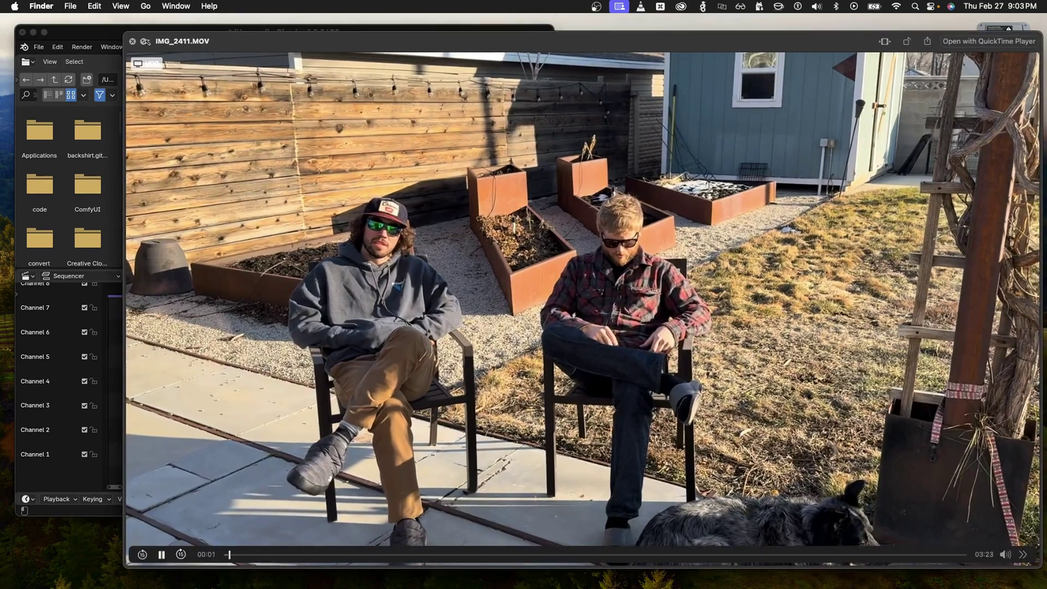
left_click(131, 41)
left_click_drag(834, 304, 575, 90)
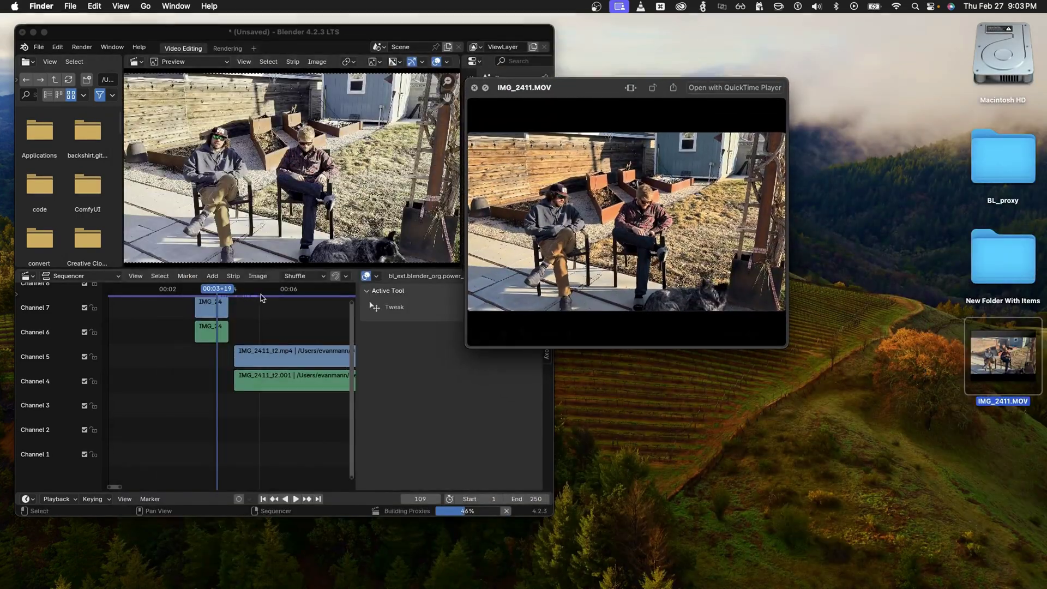
left_click_drag(644, 78, 707, 59)
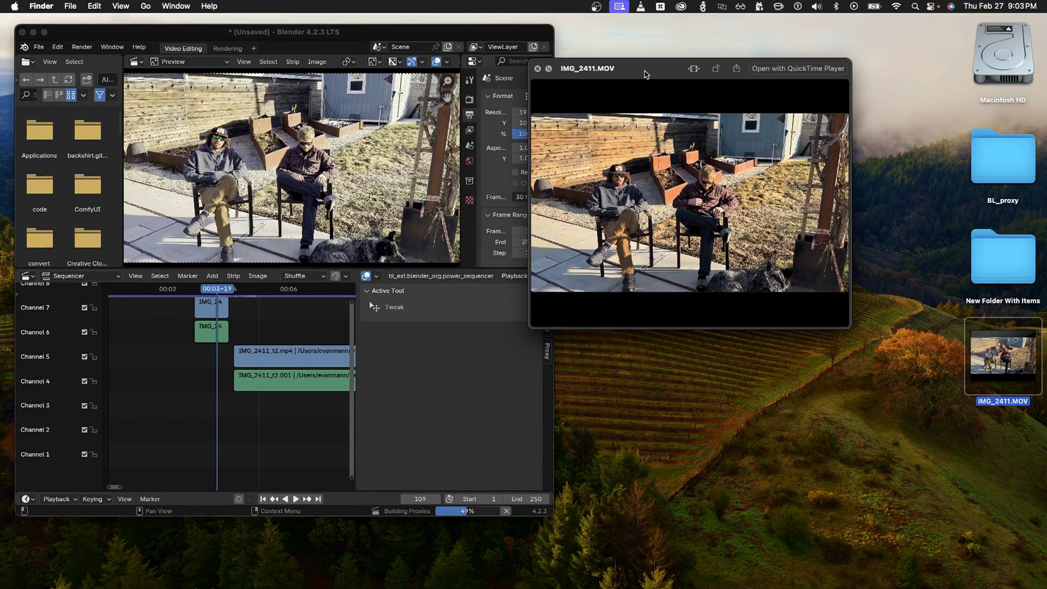
Play part of the IMG_2411_t2 clip in the sequencer to compare it with the preview of the original file
left_click(254, 289)
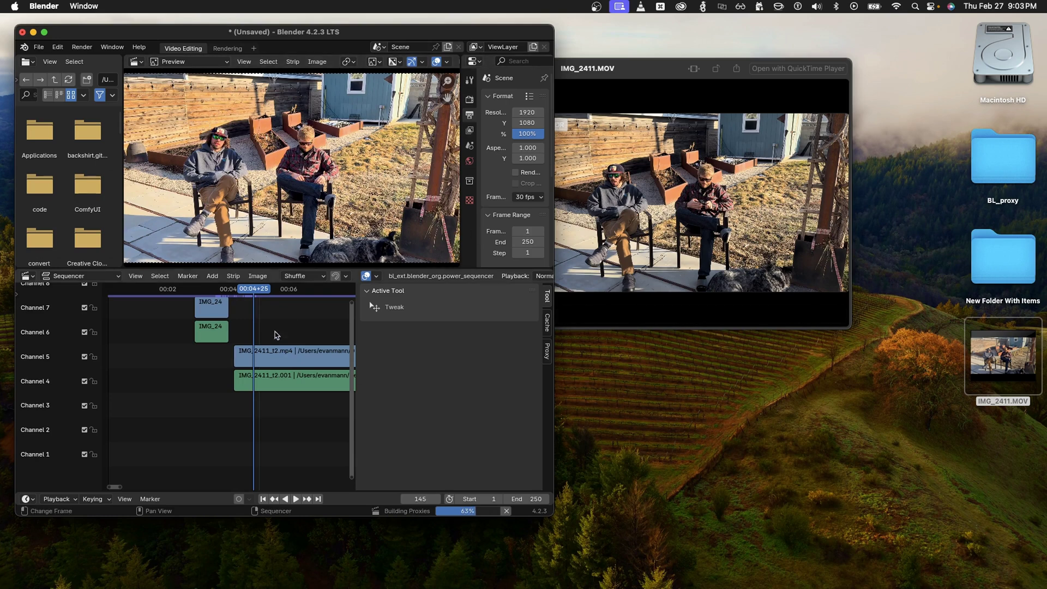
key("space")
left_click(276, 293)
key("space")
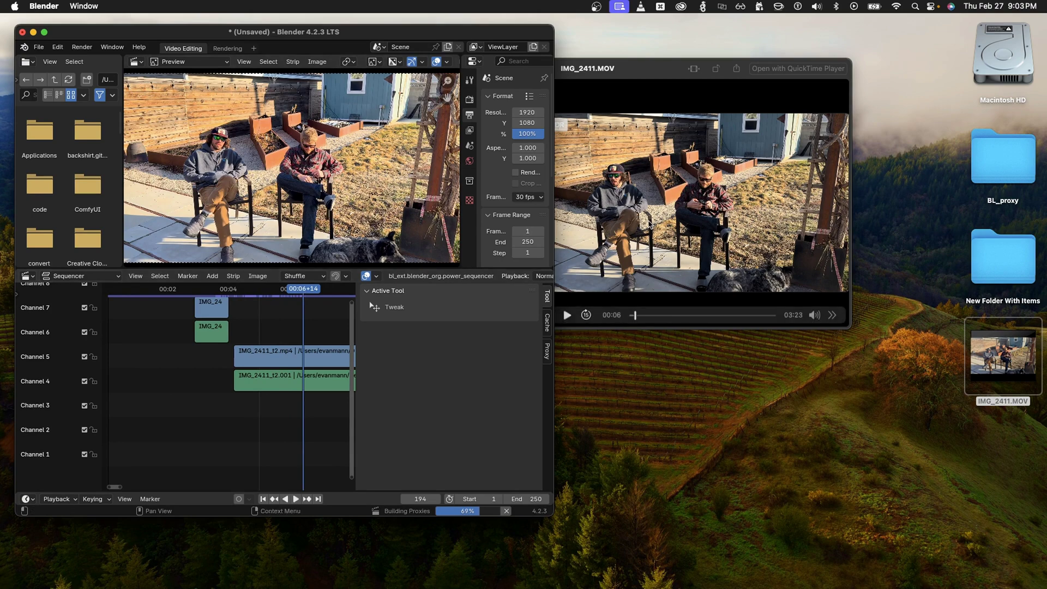
Bring the IMG_2411.MOV preview to the front, compare its colours with the IMG_2411_t2 frame and close the preview
left_click(652, 66)
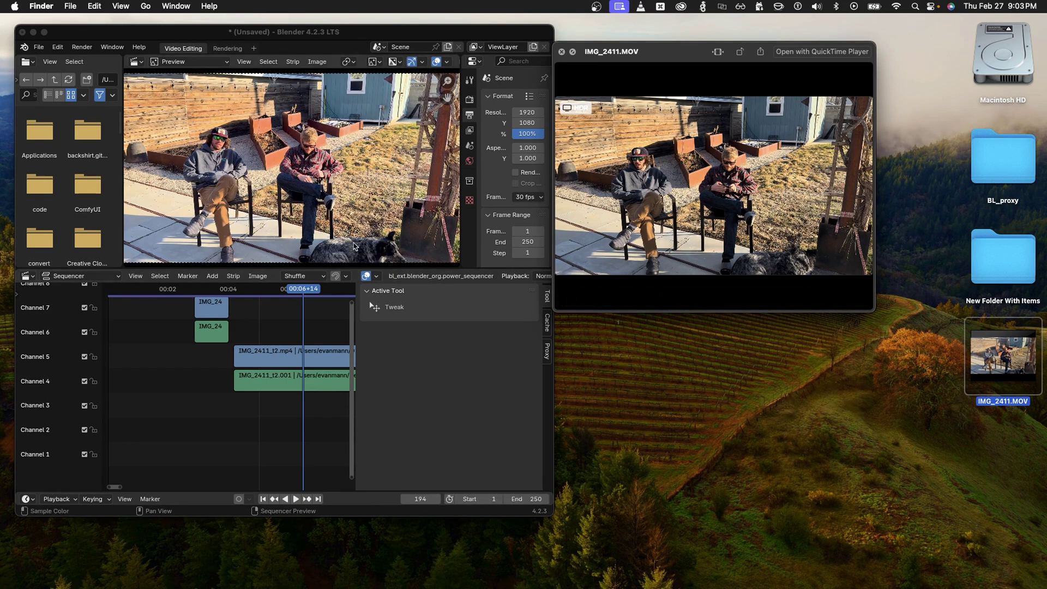
mouse_move(654, 220)
left_click_drag(606, 86, 610, 81)
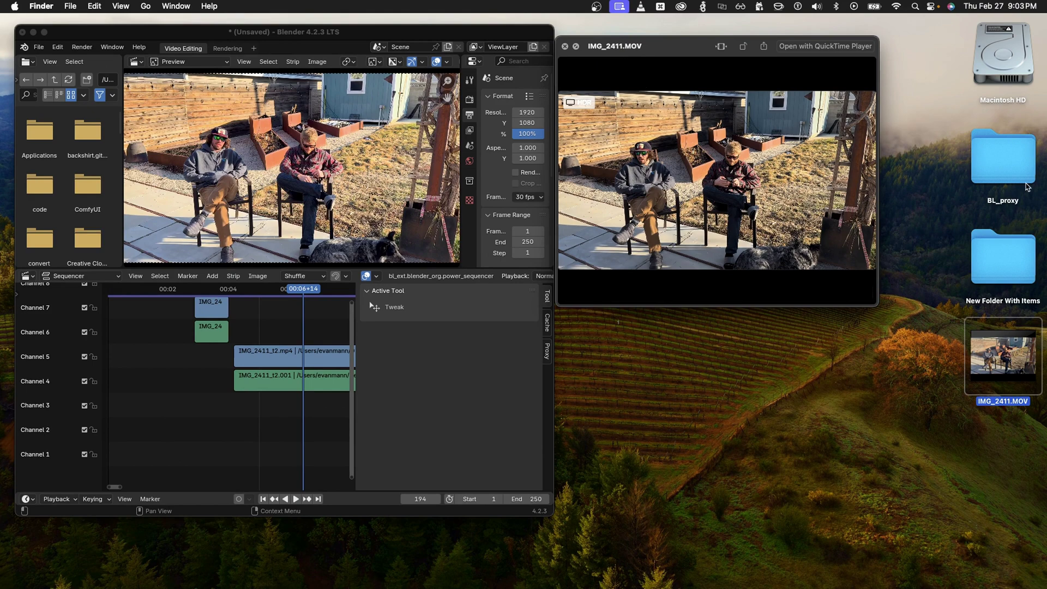
left_click(566, 48)
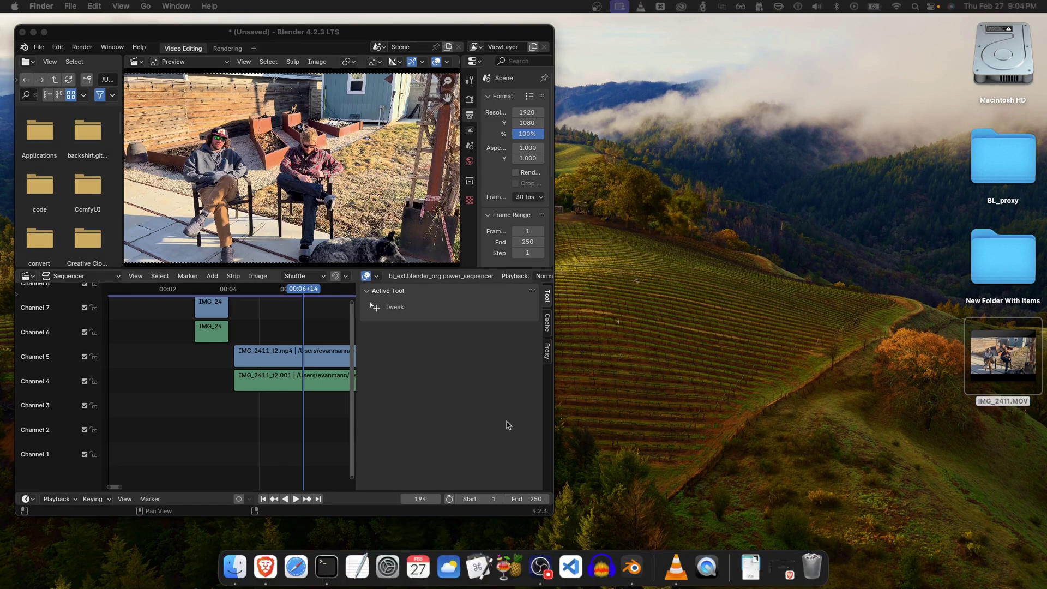
Open a new Terminal window and enlarge its text for easier reading
key("ctrl+alt+t")
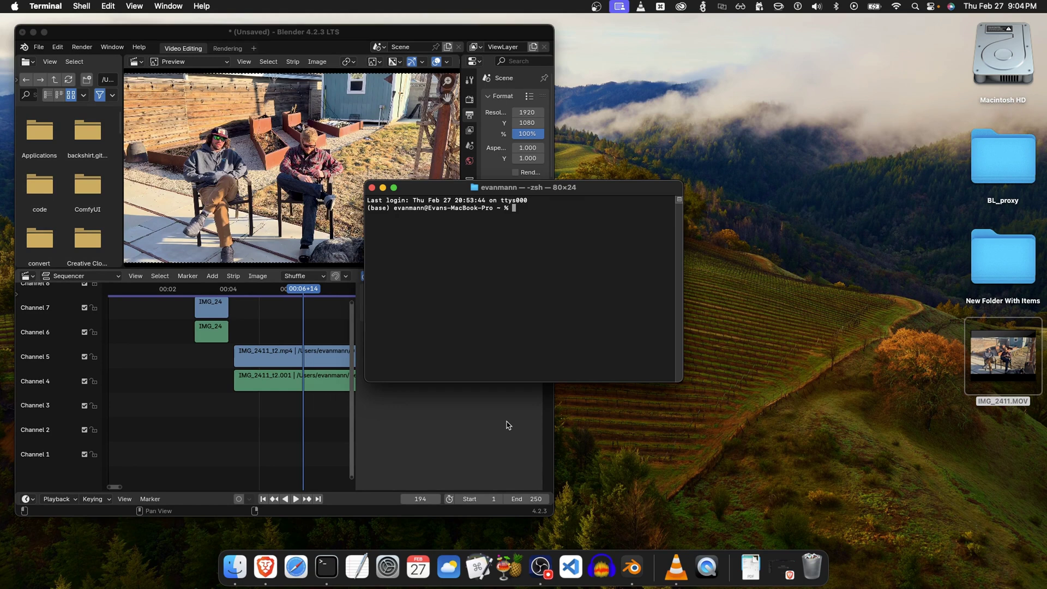
key("super+equal")
key("super+equal")
key("super+equal")
key("super+equal")
key("super+equal")
key("super+equal")
key("super+equal")
key("super+equal")
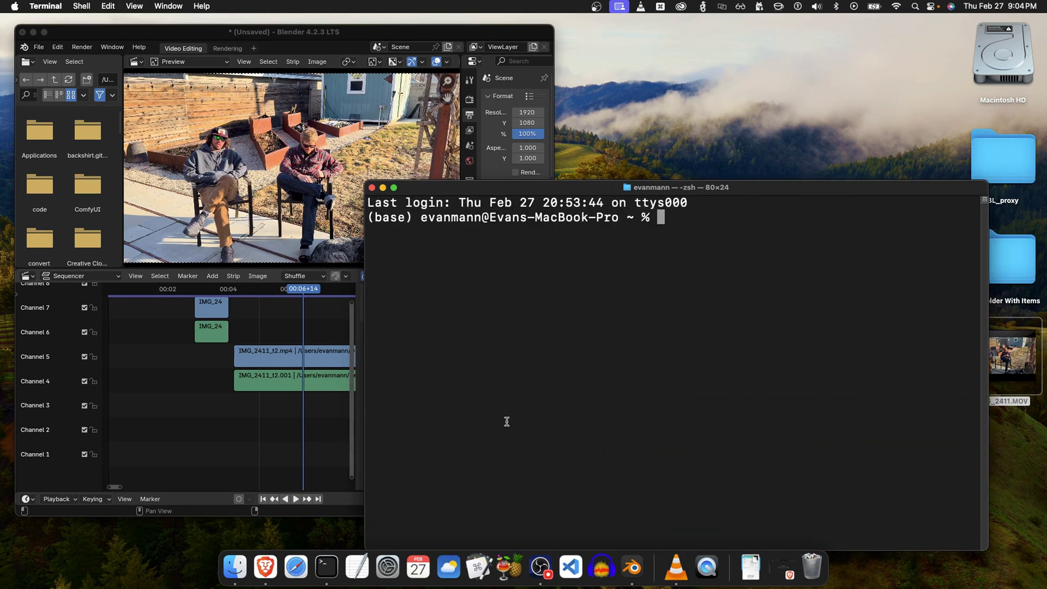
Run avconvert without options to list its parameters, and enlarge the Terminal window to read the whole usage text
type("av")
key("Tab")
type("convert")
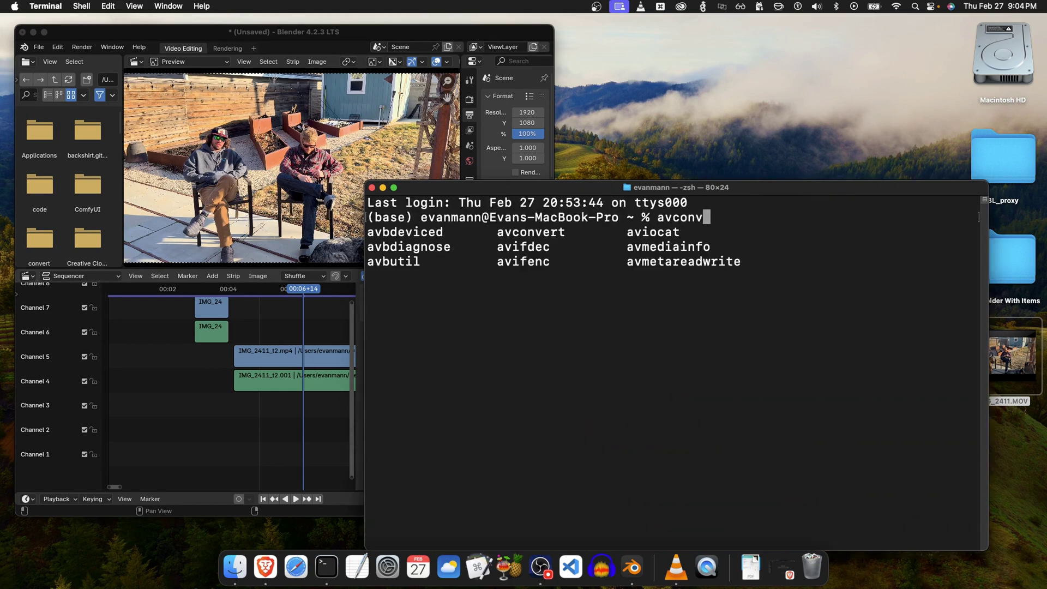
key("Return")
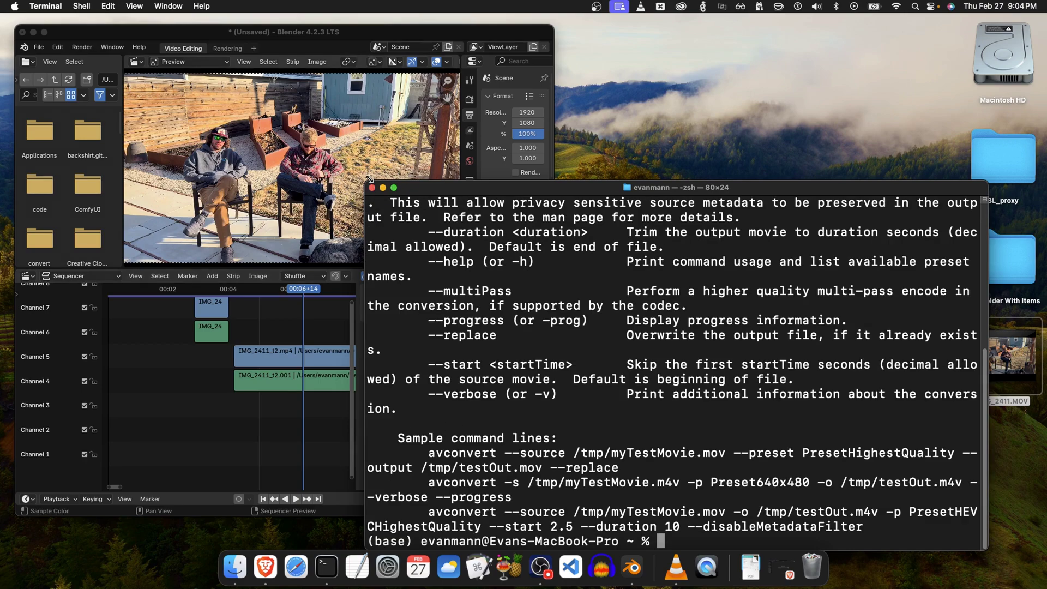
left_click_drag(369, 178, 91, 95)
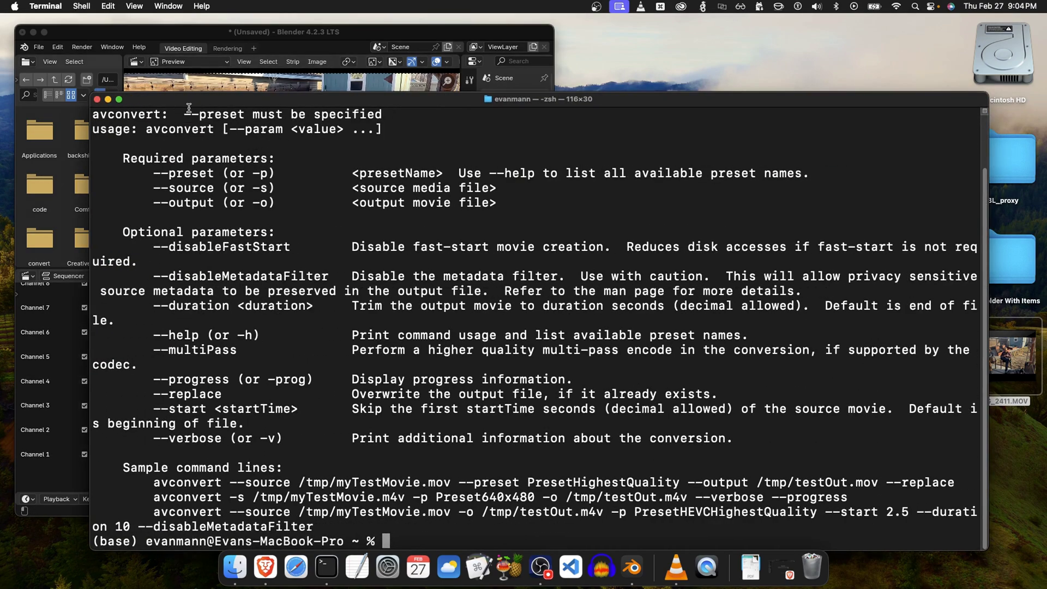
Clear the Terminal output and reduce the text size by several levels
type("clear")
key("Return")
key("super+minus")
key("super+minus")
key("super+minus")
key("super+minus")
key("super+minus")
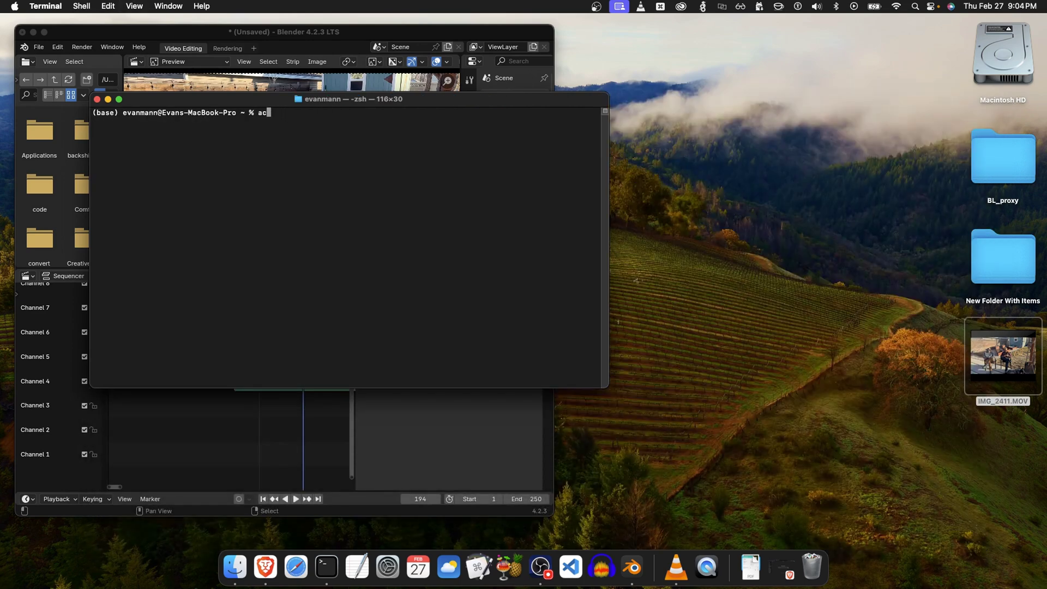
Run avconvert without options again at the smaller text size and move the Terminal window nearer the screen's centre
type("avconvert")
key("Return")
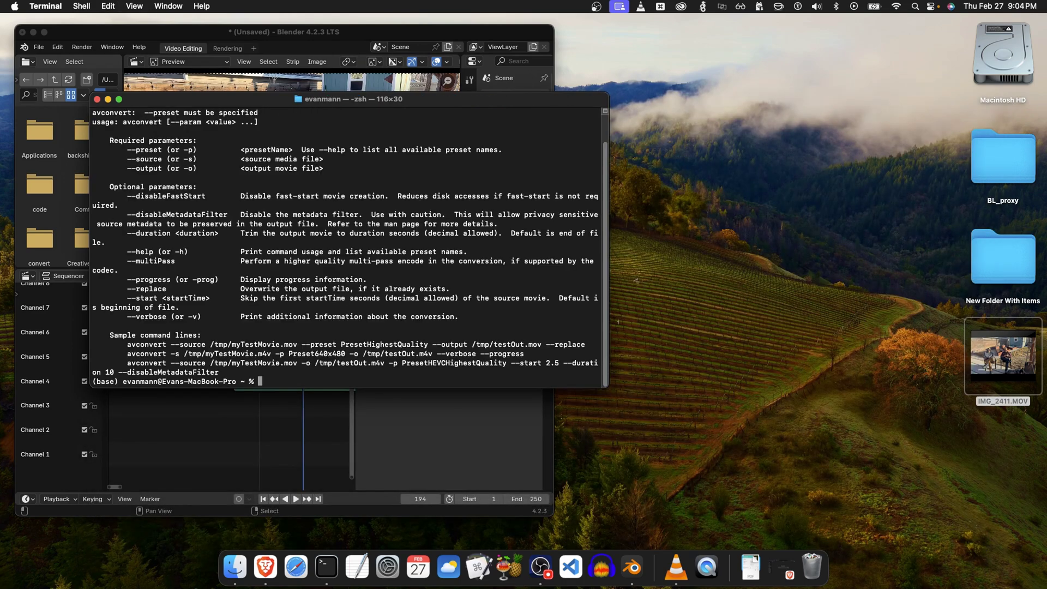
left_click_drag(263, 106, 403, 104)
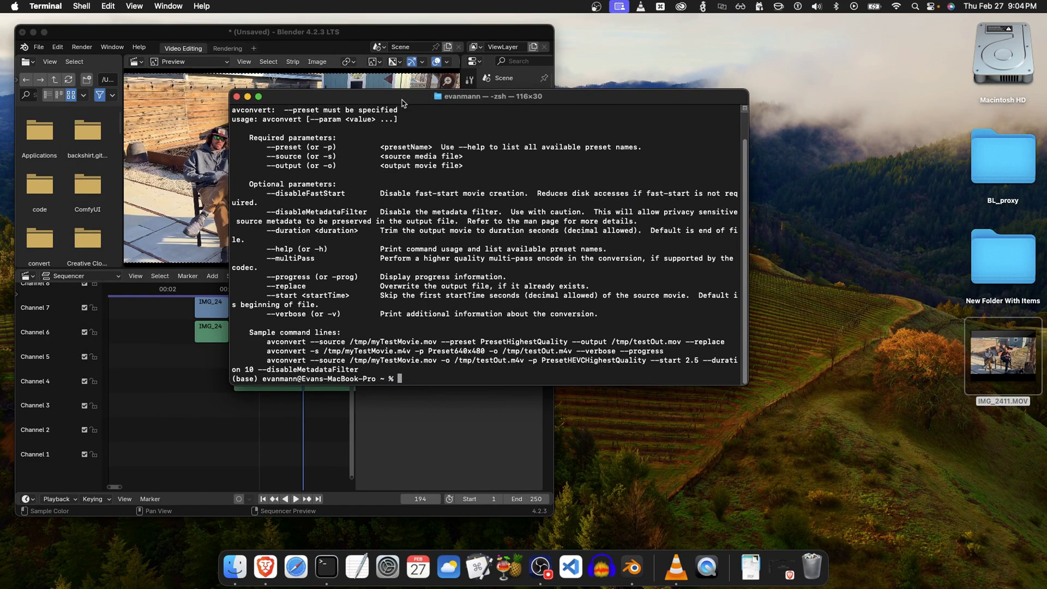
Run avconvert --help and examine its required parameters, sample command lines and supported presets
key("Up")
type("--help")
key("Return")
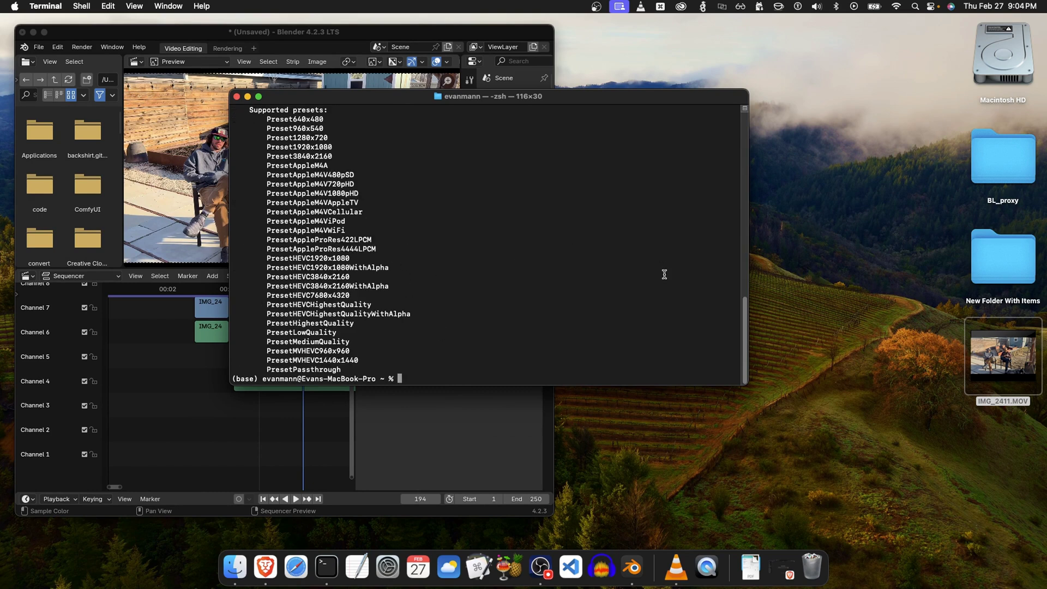
scroll(742, 316, "up", 10)
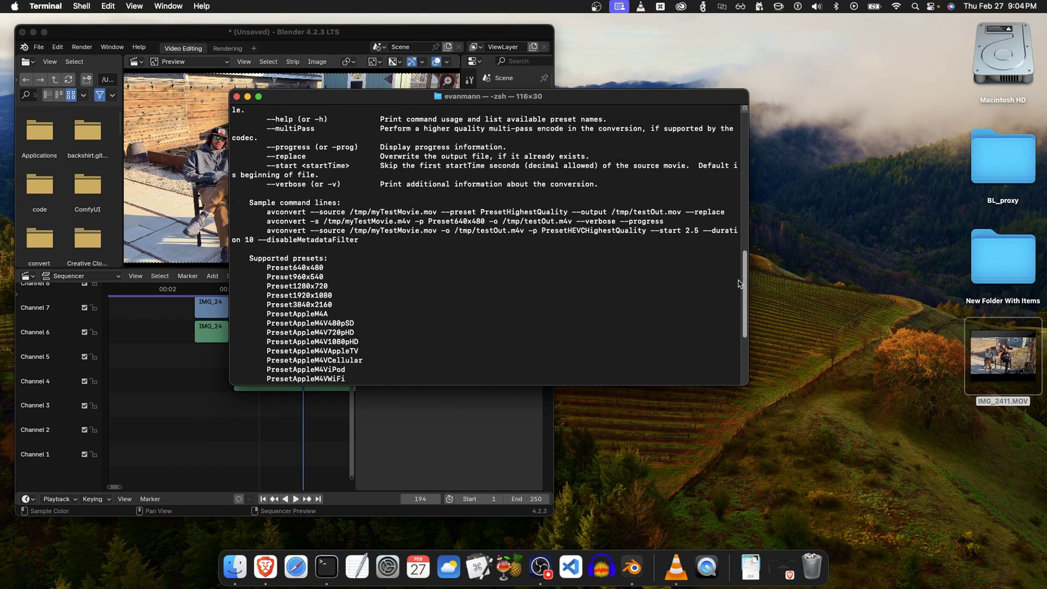
scroll(739, 280, "up", 15)
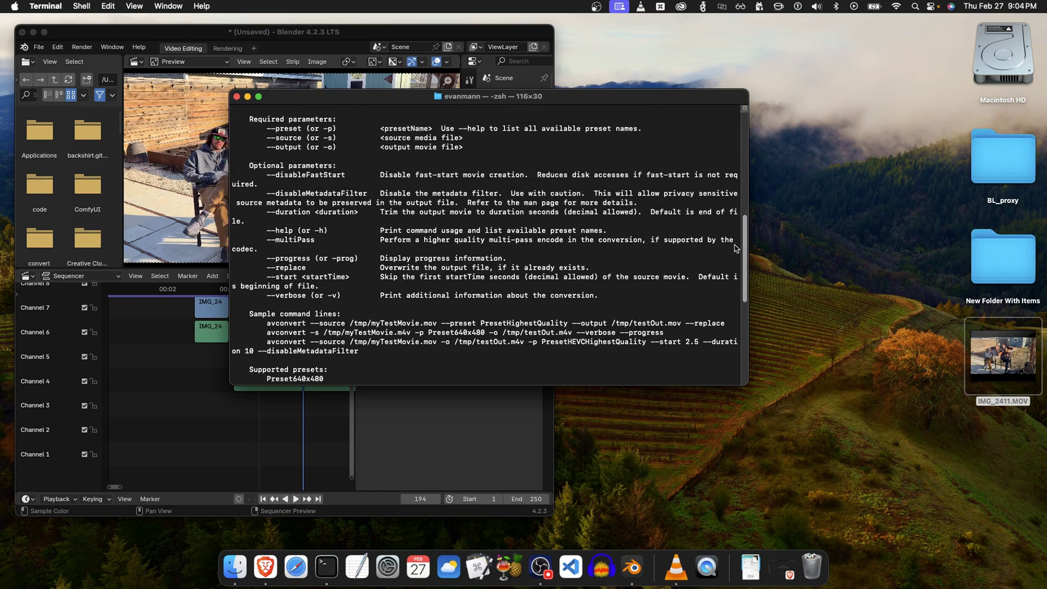
scroll(722, 159, "down", 5)
scroll(721, 156, "up", 6)
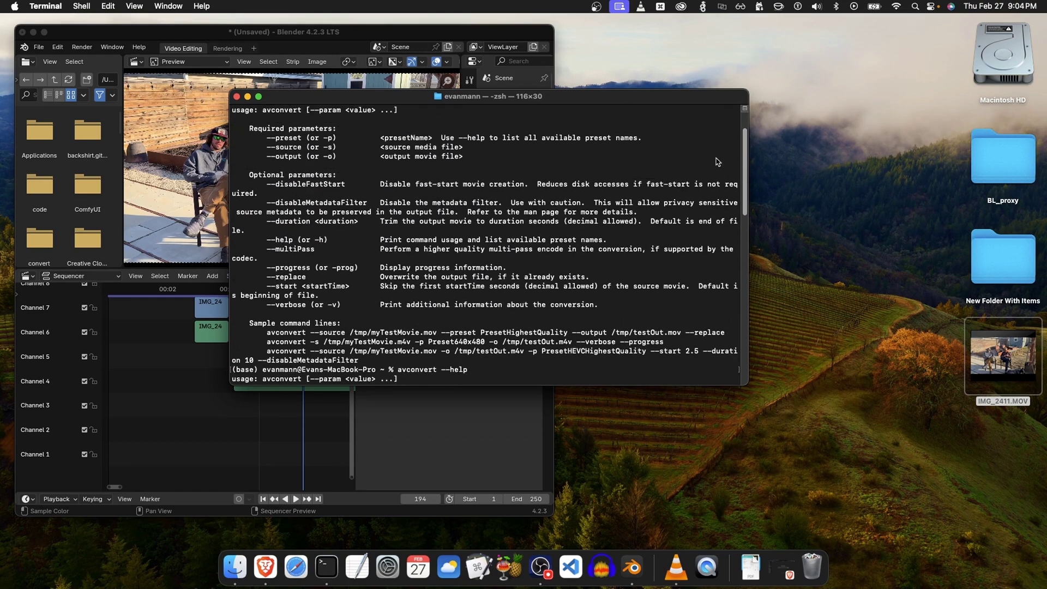
scroll(720, 153, "down", 2)
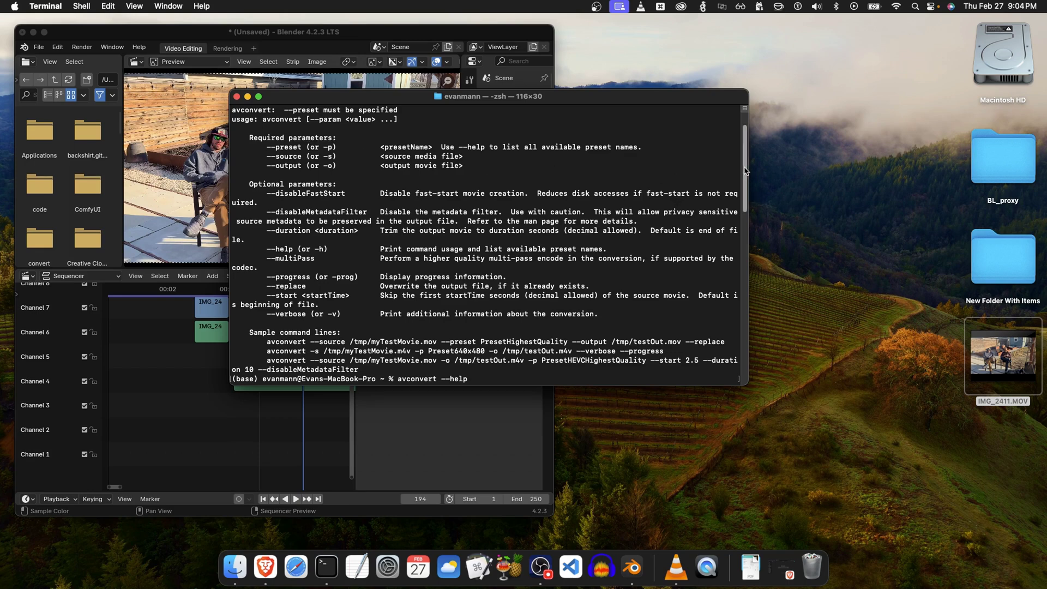
key("Return")
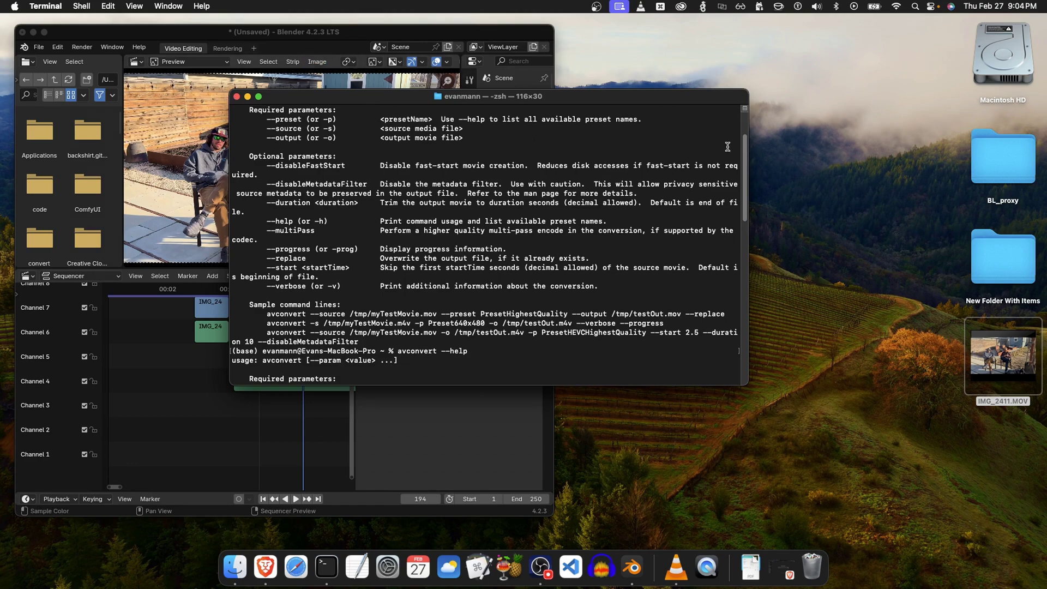
left_click_drag(743, 142, 737, 355)
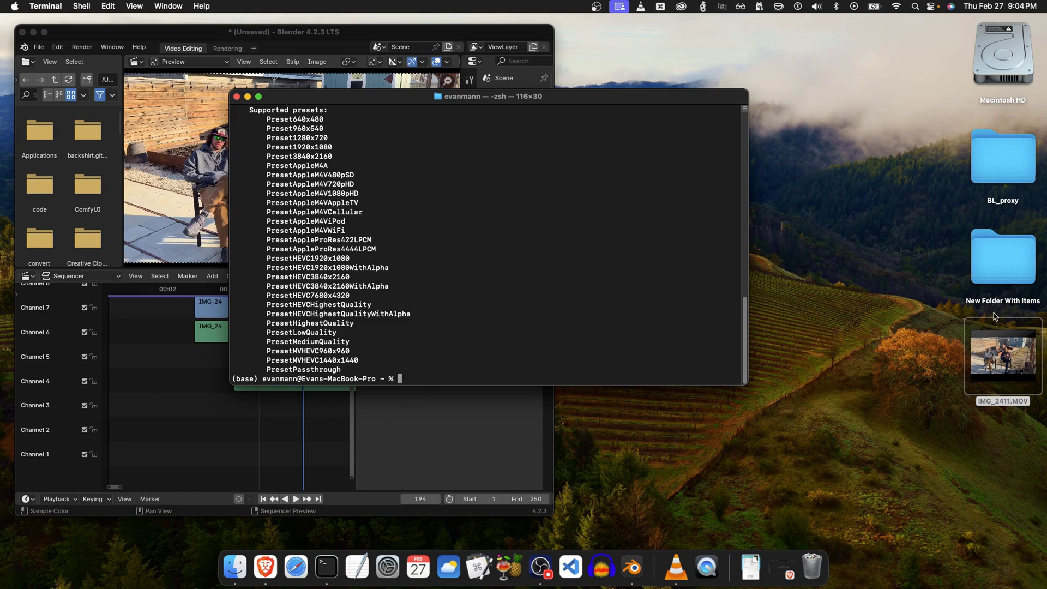
Show the Encode Selected Video Files option for IMG_2411.MOV on the desktop
right_click(1005, 355)
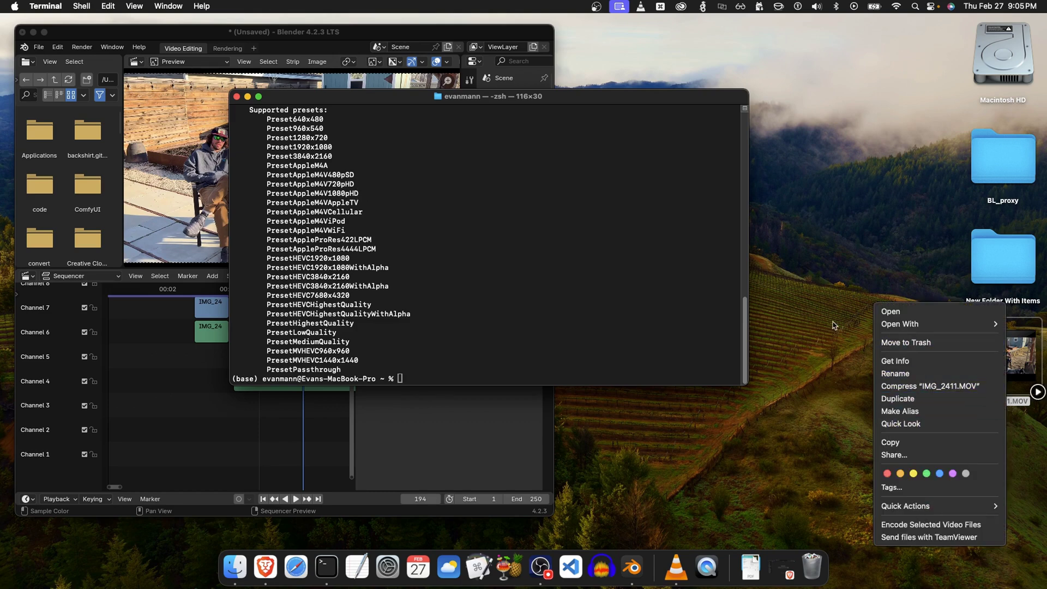
left_click(920, 522)
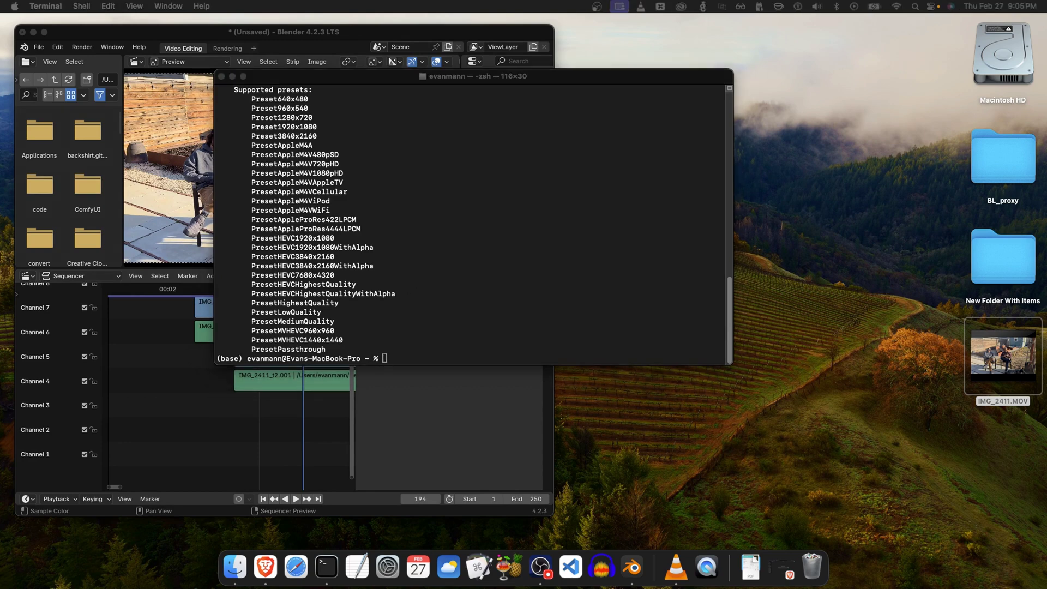
Clear the Terminal, enlarge its text, reposition its window clear of the desktop files and minimize Blender
left_click(618, 86)
type("clear")
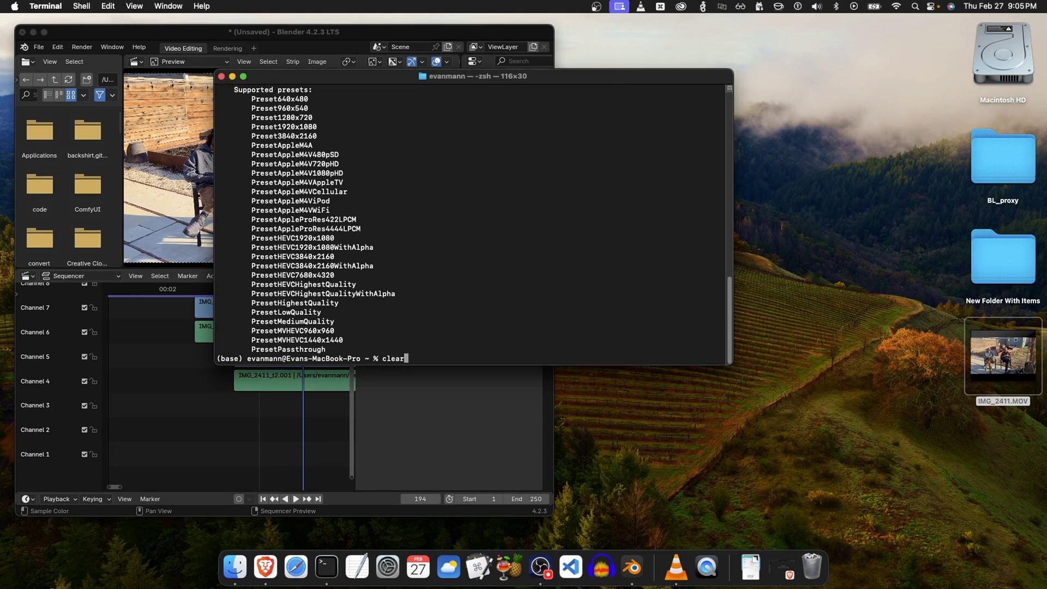
key("Return")
key("super+equal")
key("super+equal")
key("super+equal")
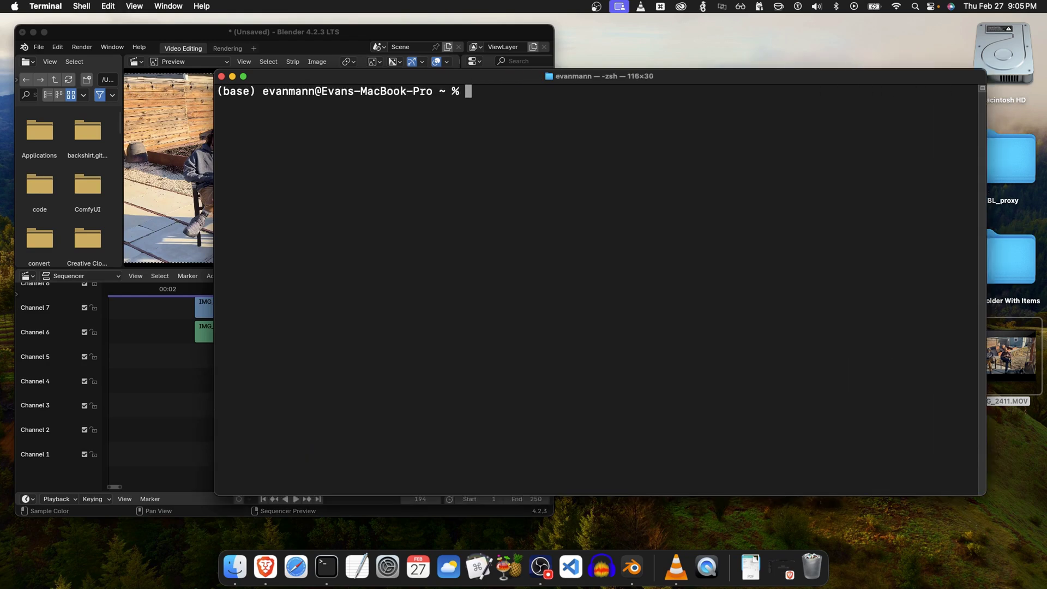
left_click_drag(315, 82, 220, 78)
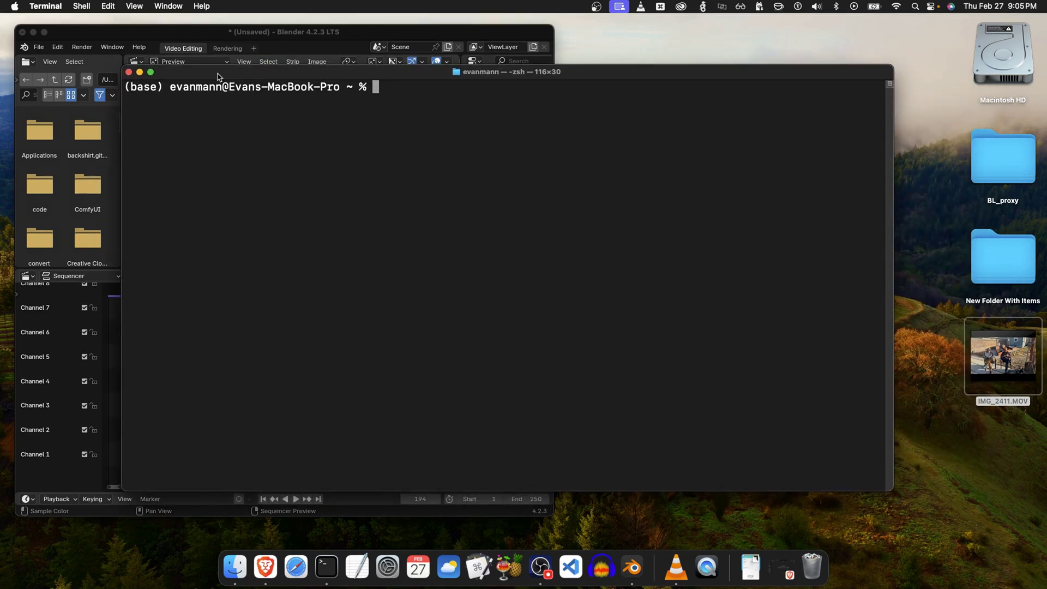
left_click(33, 32)
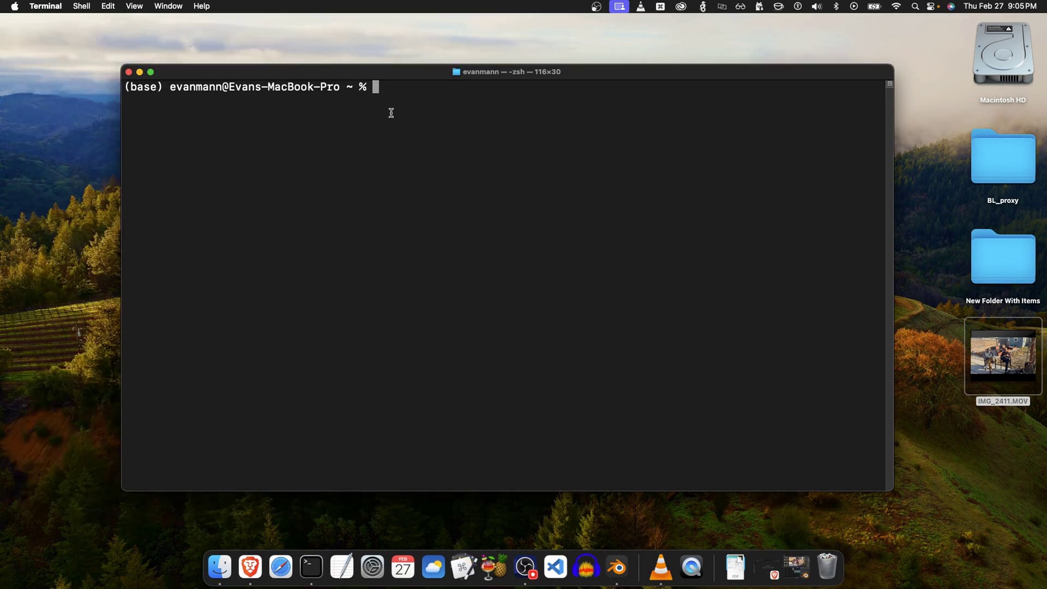
Begin an avconvert command with the --preset option
type("avconvert --preset")
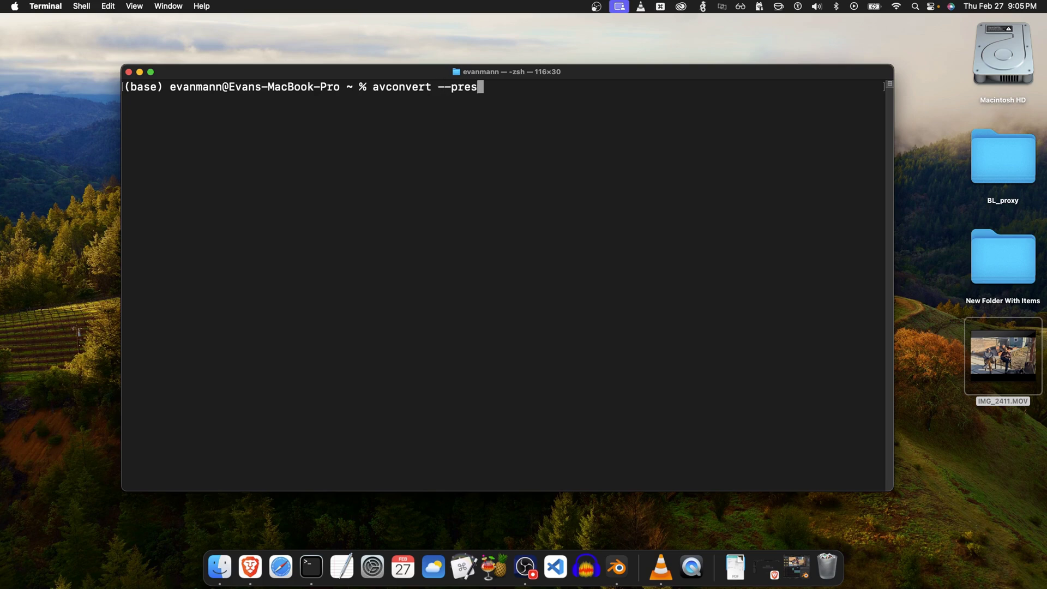